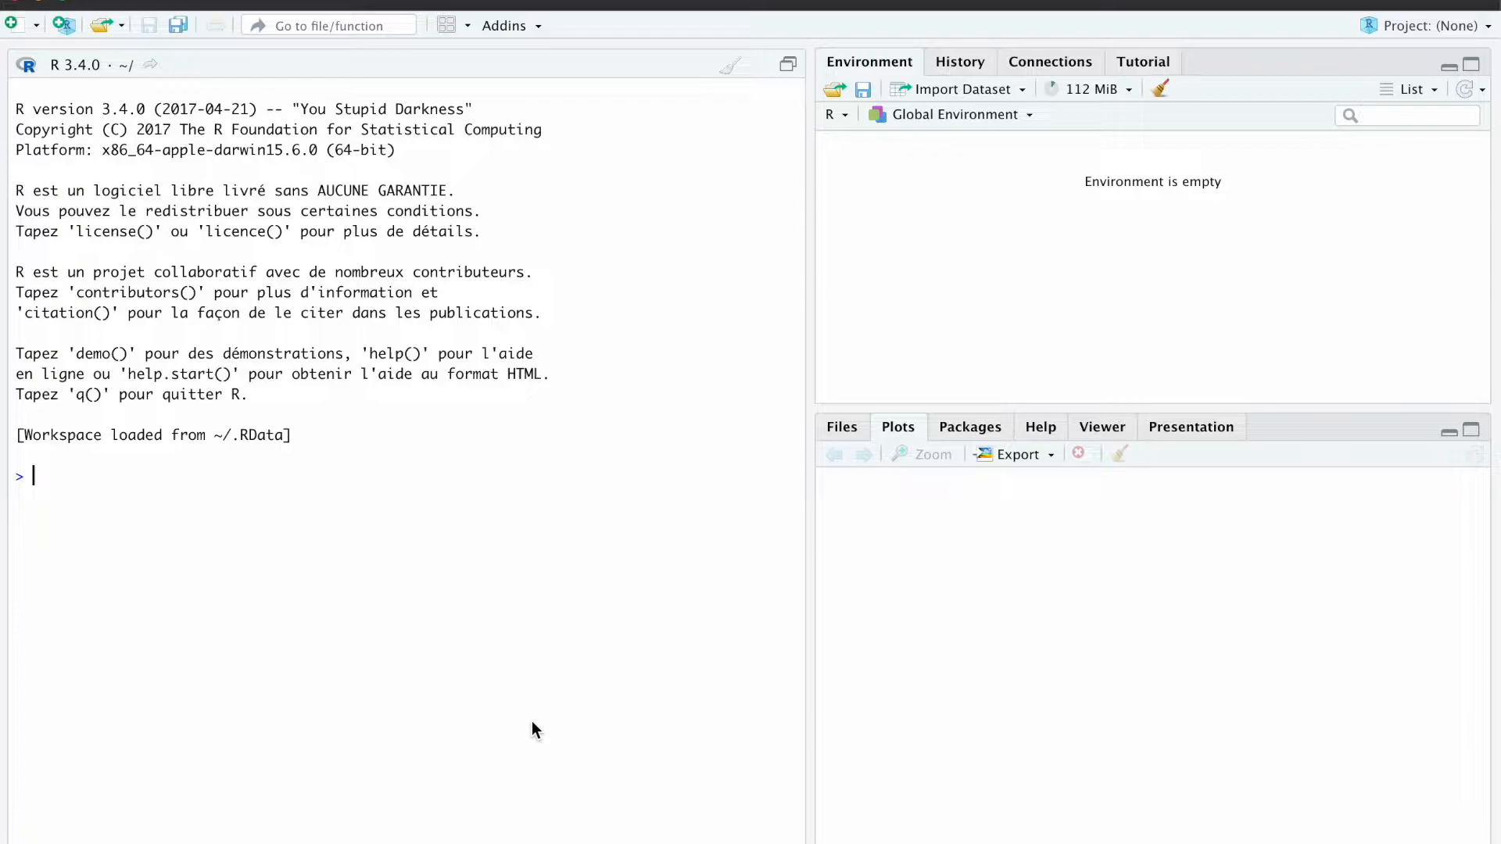
Step: Import the Excel file BlandAltman.xlsx from the Desktop as a dataset named BlandAltman, keeping the default import options
click(1016, 91)
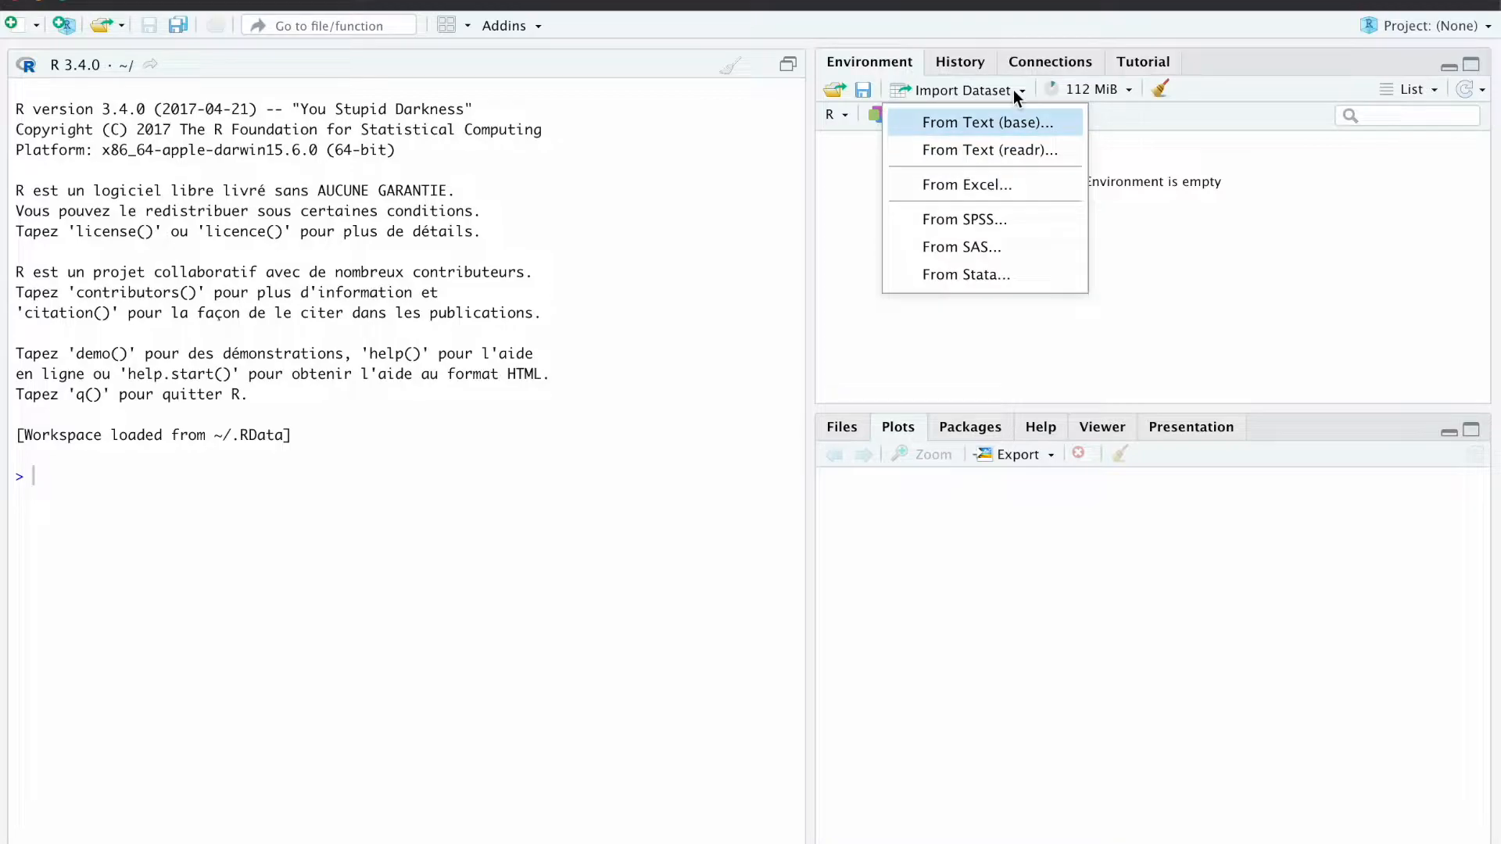
click(978, 183)
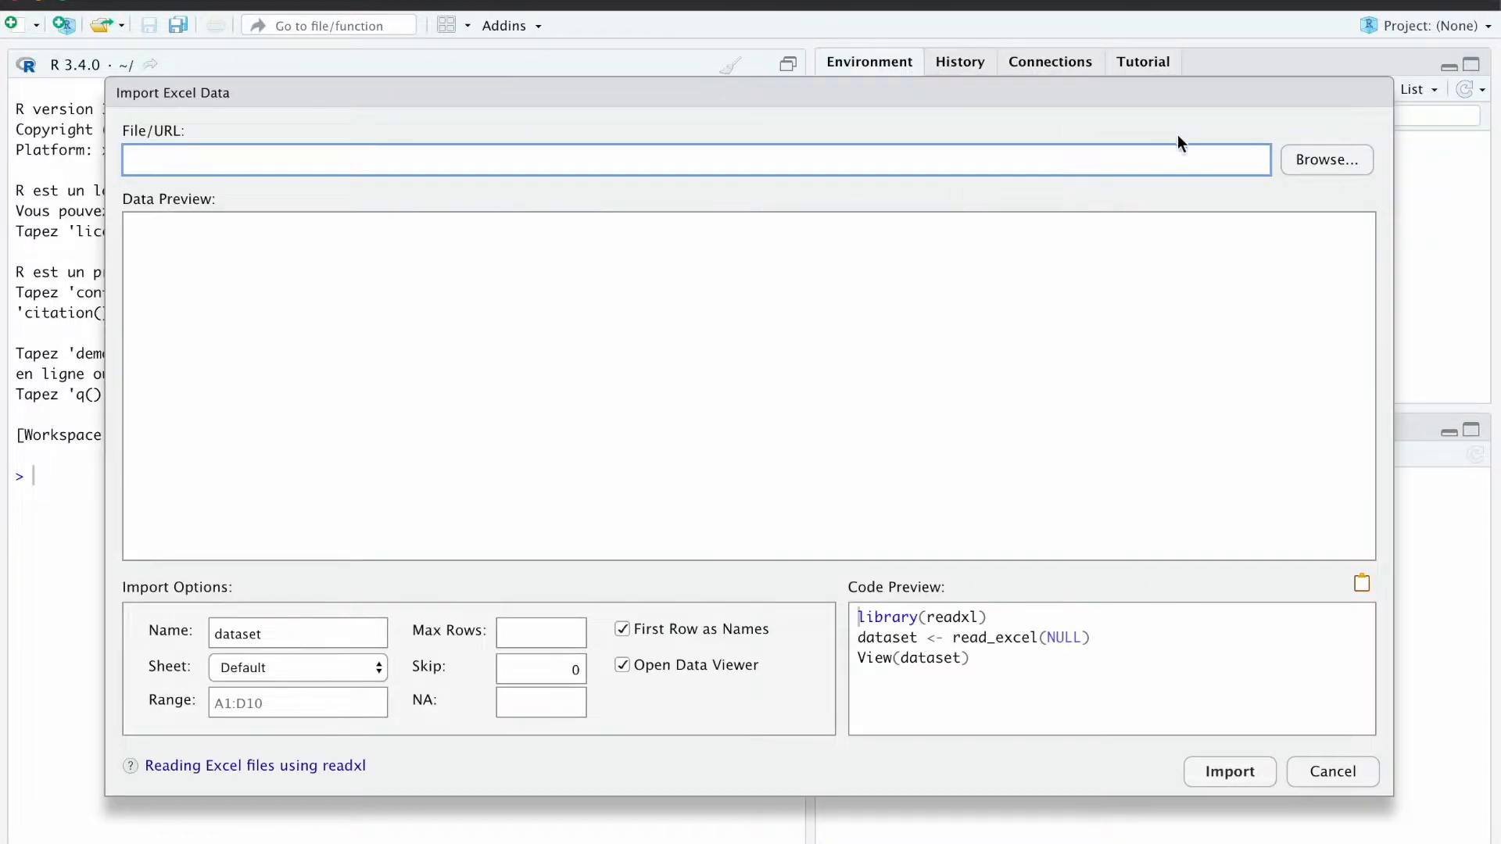
click(1299, 173)
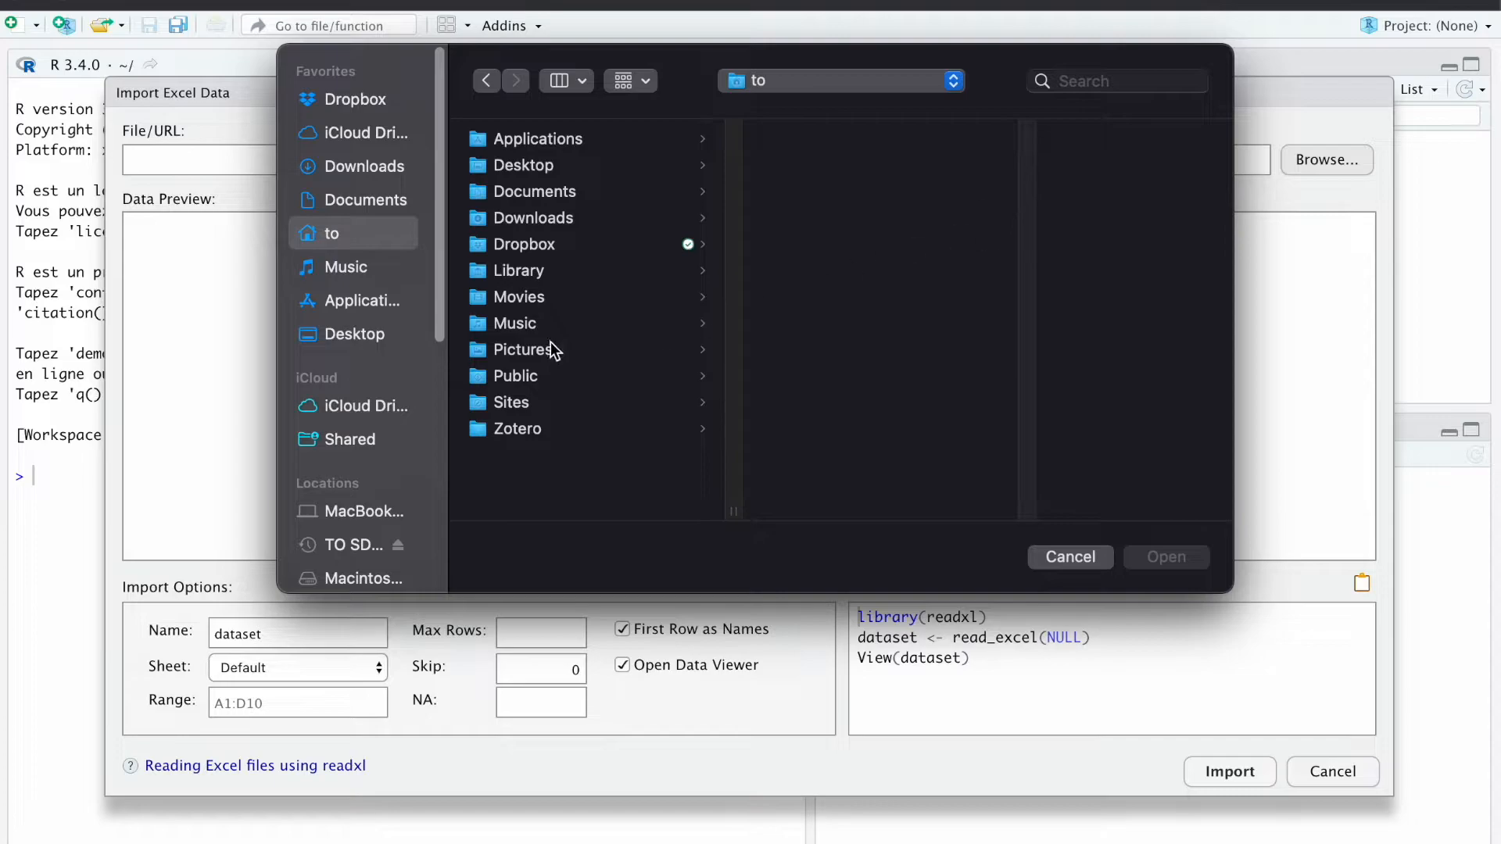
click(368, 336)
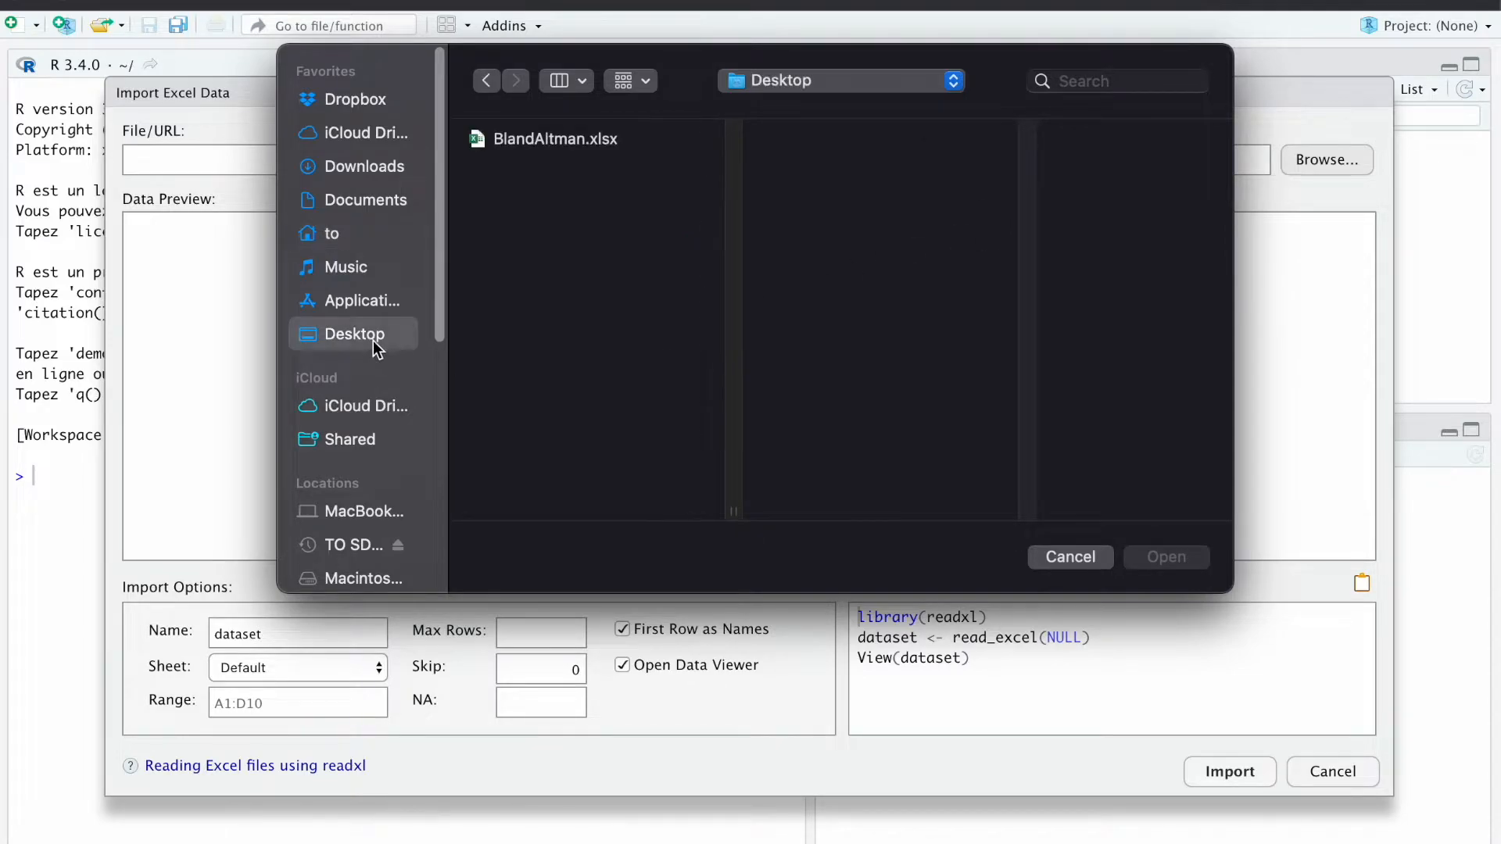
click(587, 142)
click(1190, 560)
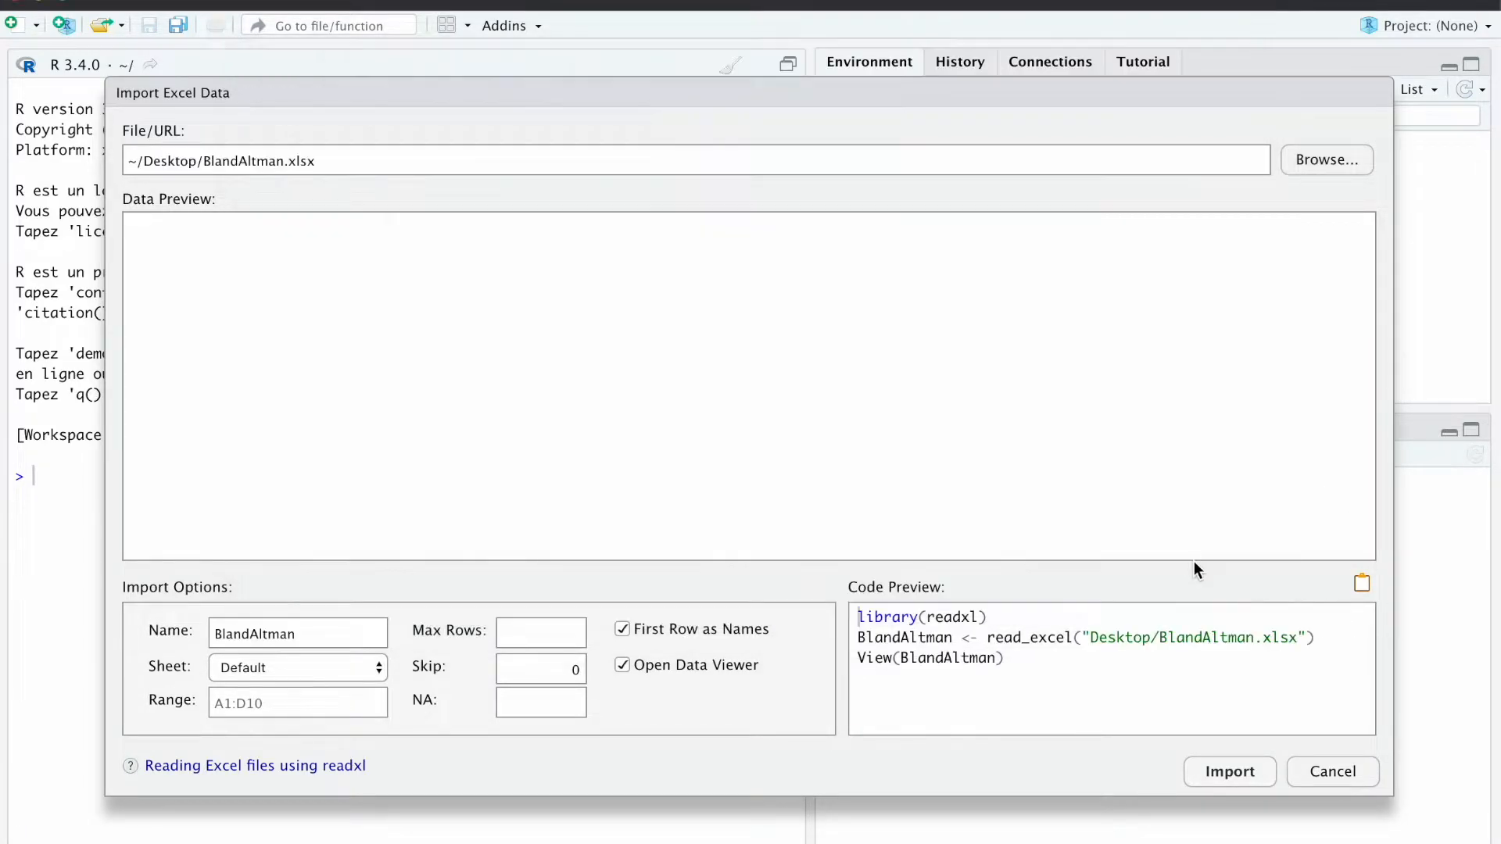
click(1208, 774)
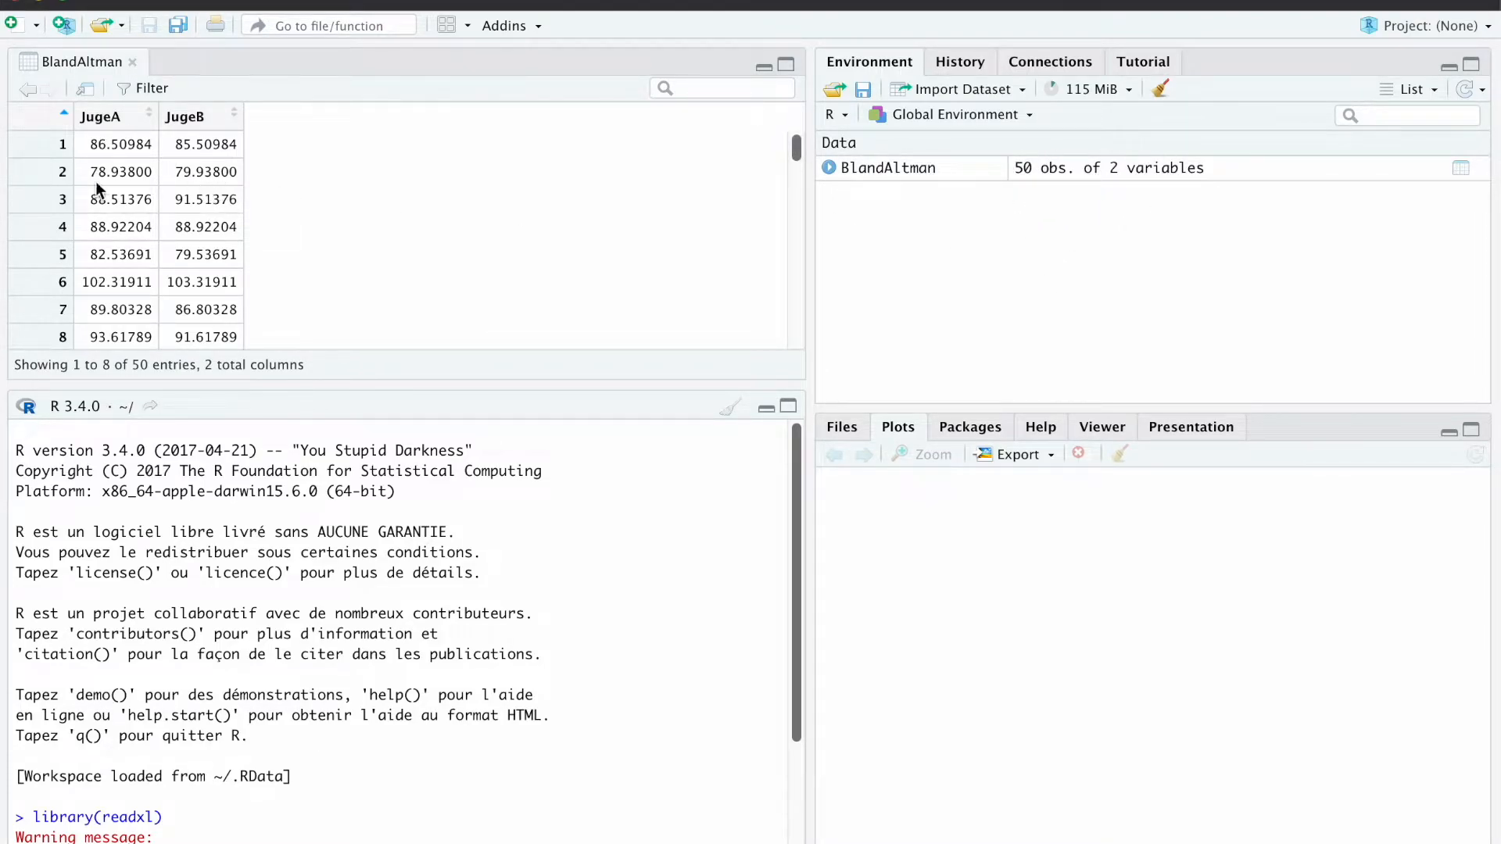
Step: Attach the BlandAltman dataset with attach(BlandAltman) and bring up the list of installed packages
scroll(195, 500, down, 5)
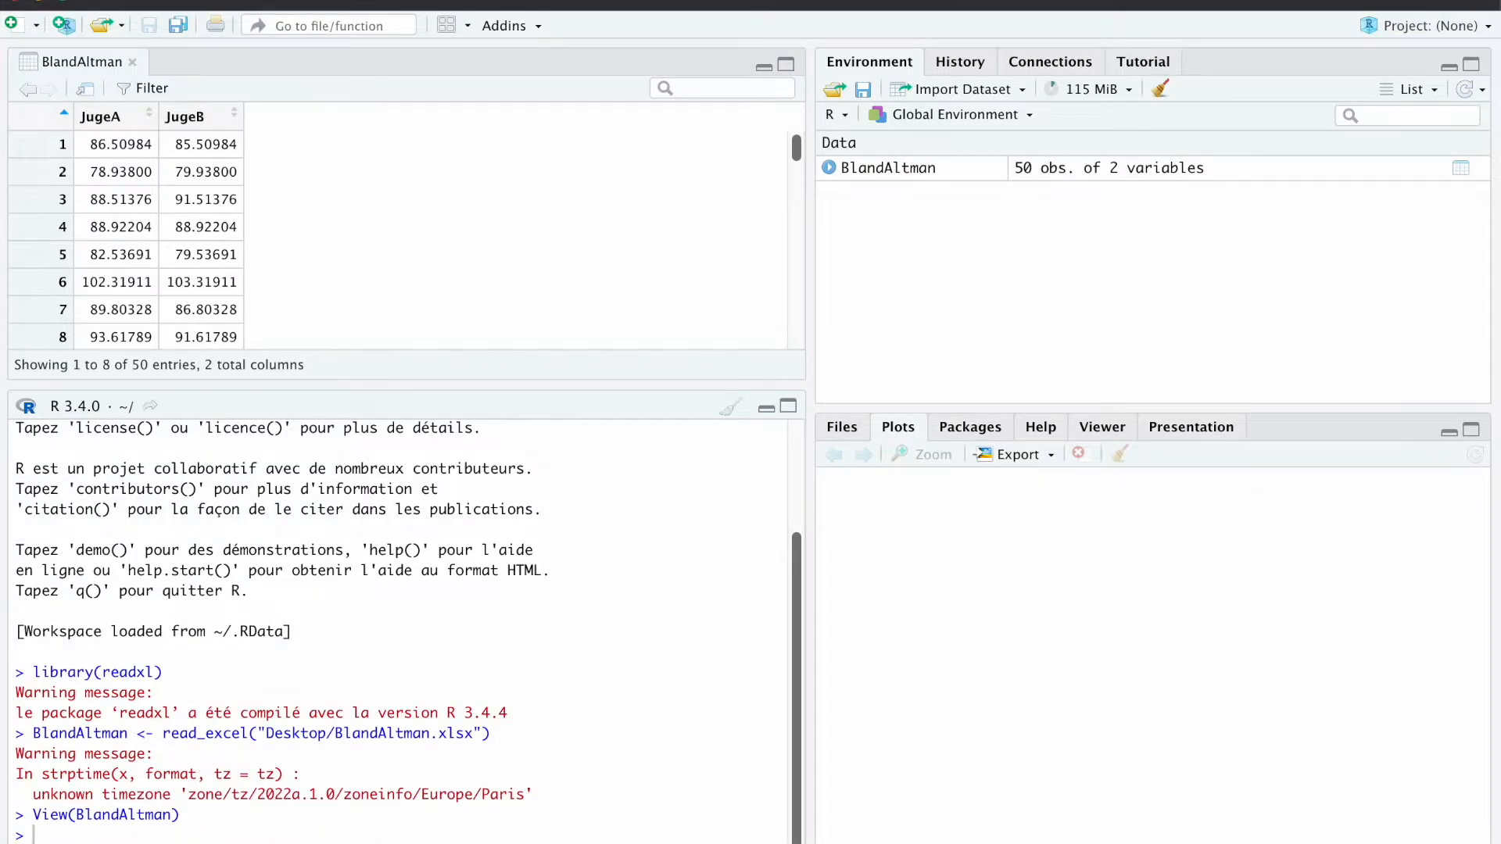
text(attach()
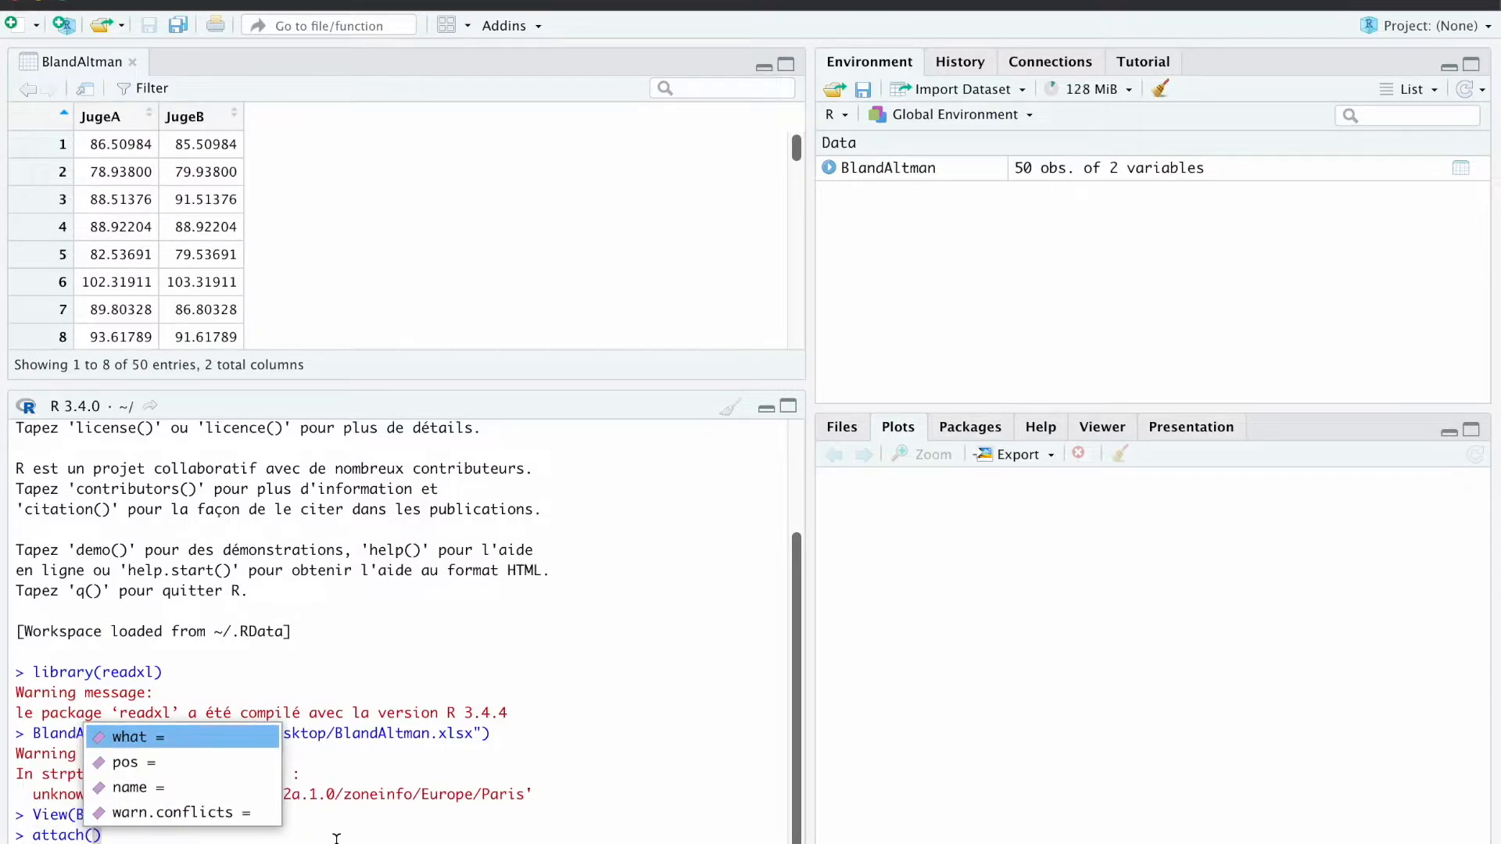
text(Bland)
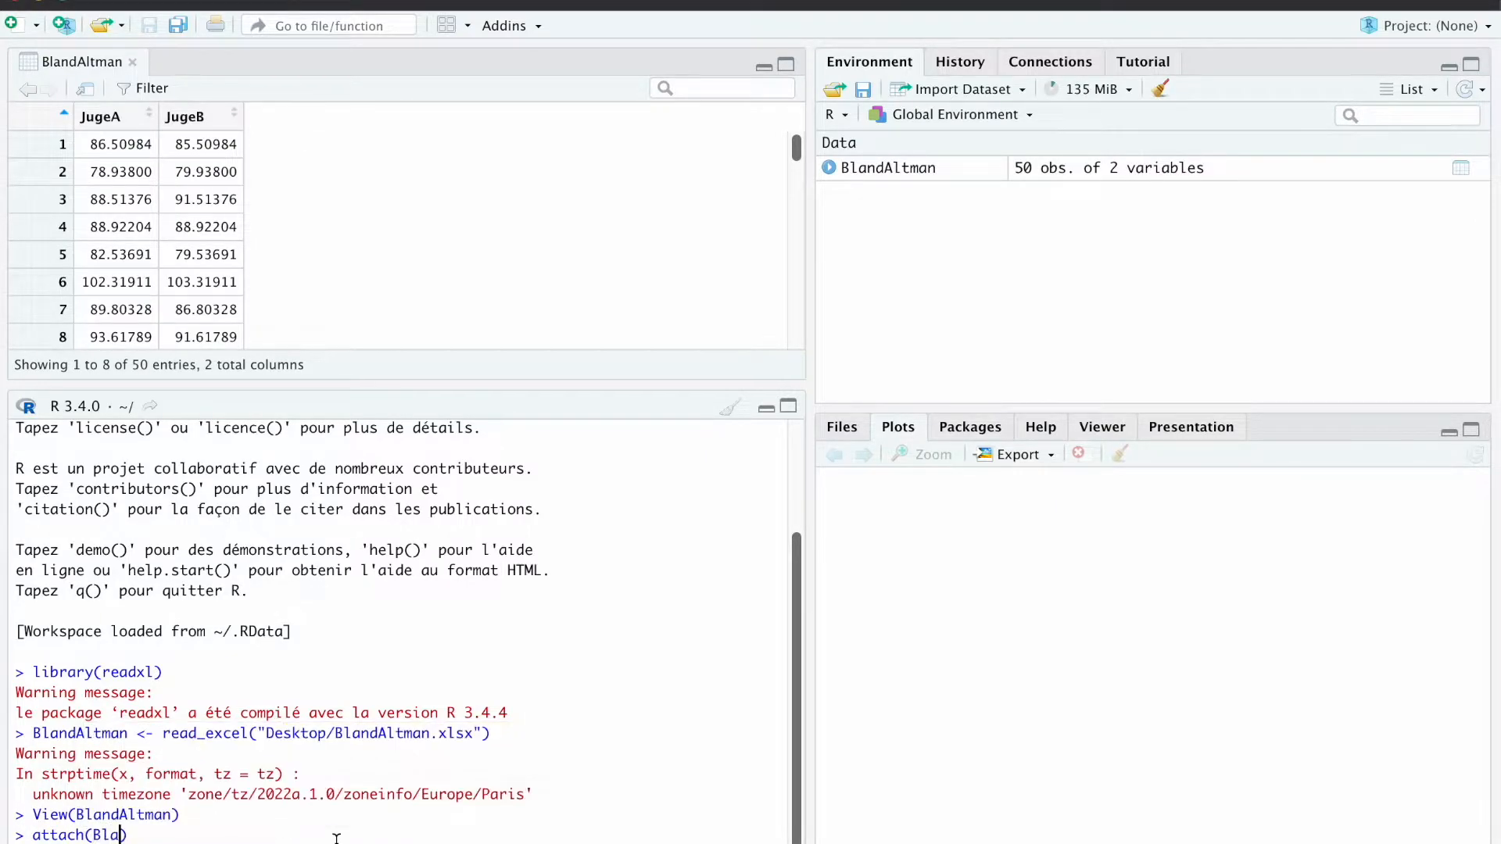
text(Altman)
key(Return)
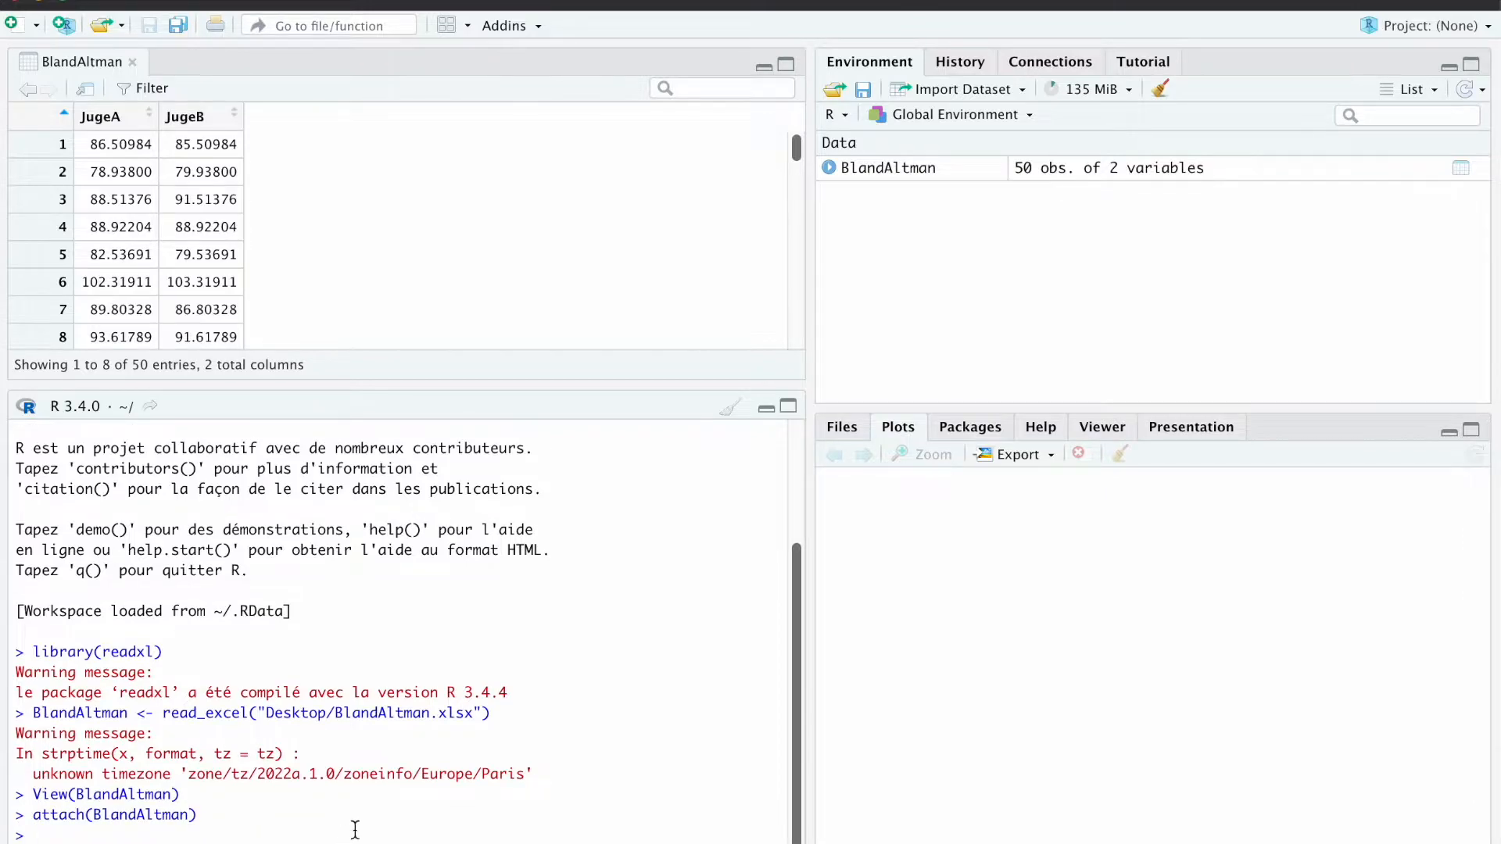
click(976, 428)
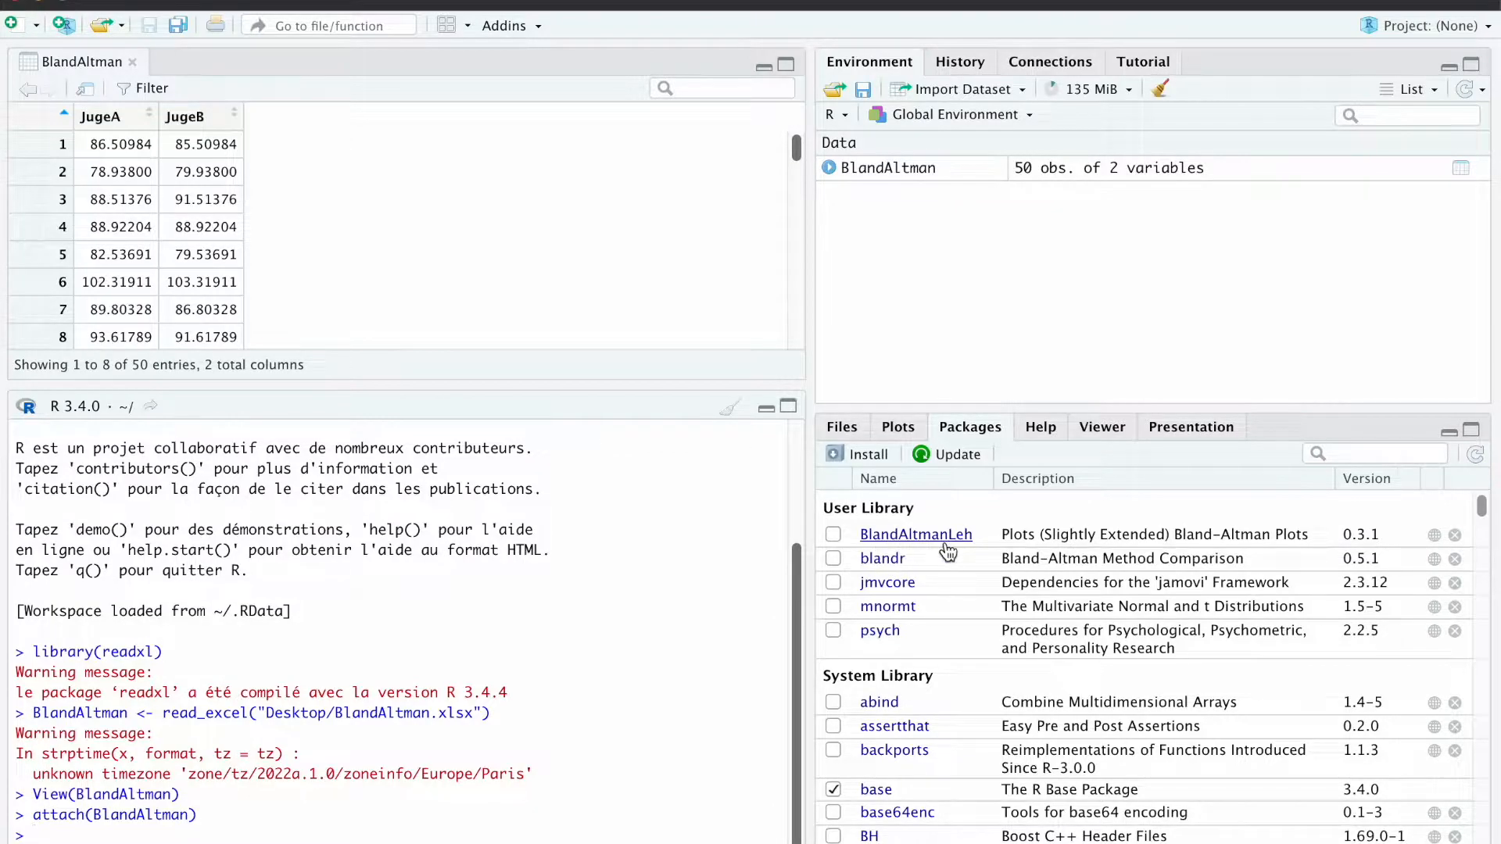
click(870, 457)
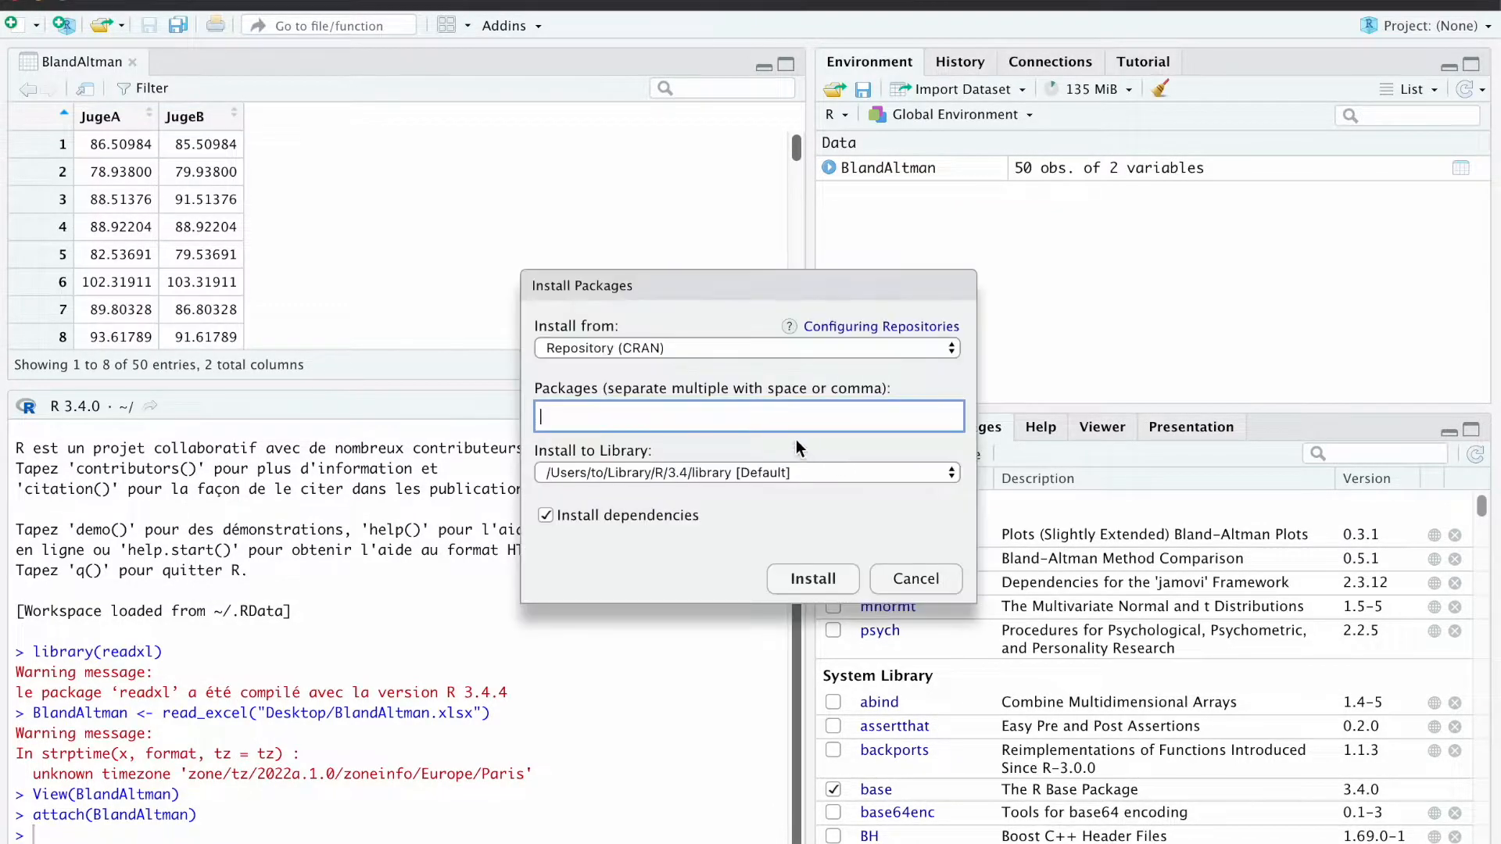
text(bland)
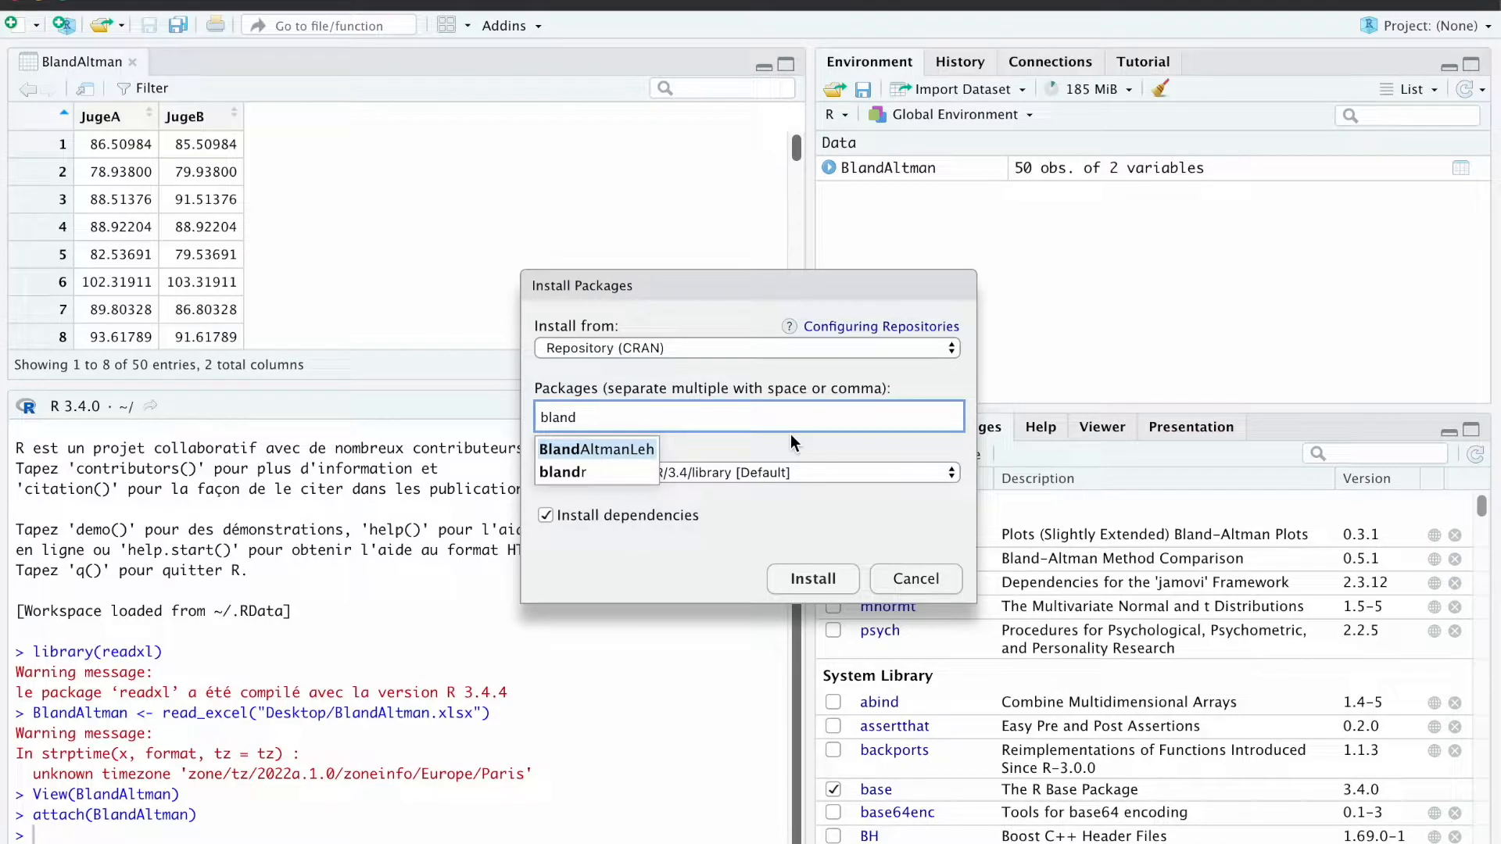
click(607, 451)
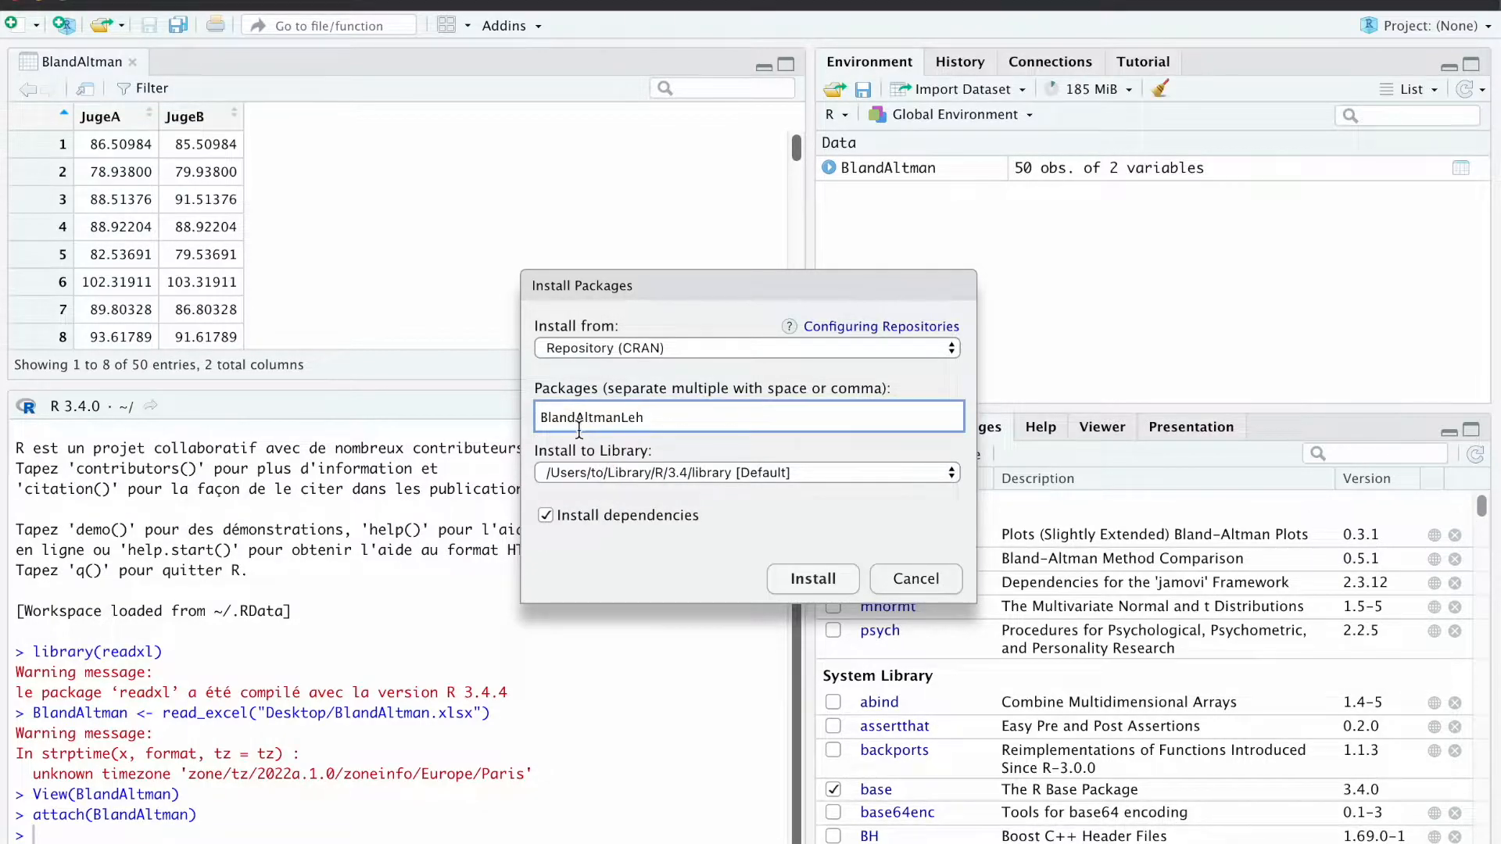
click(915, 579)
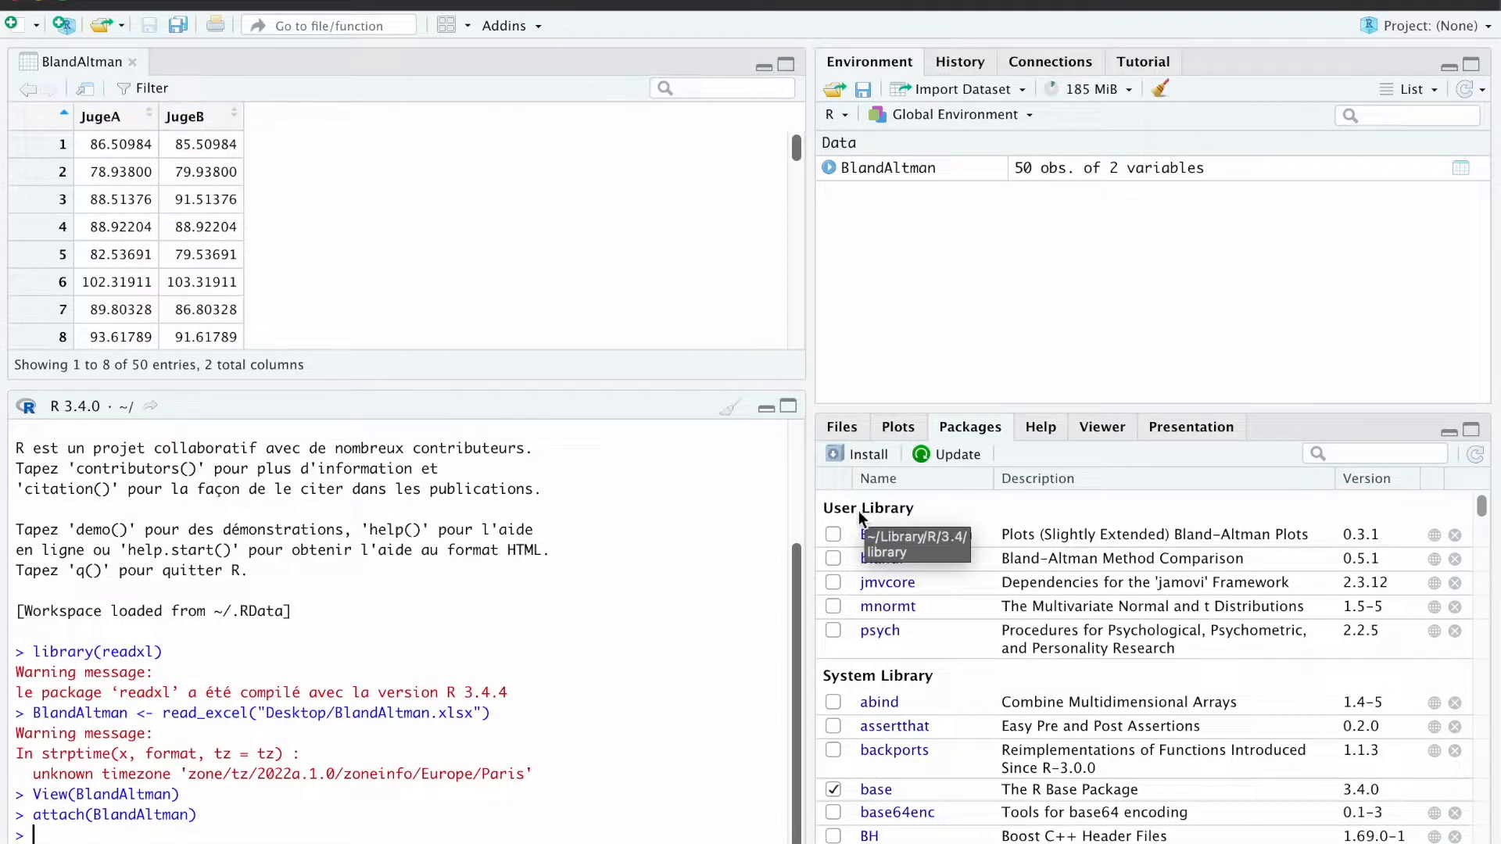
Step: Load the BlandAltmanLeh package and open the bland.altman.plot help page from its documentation
click(833, 535)
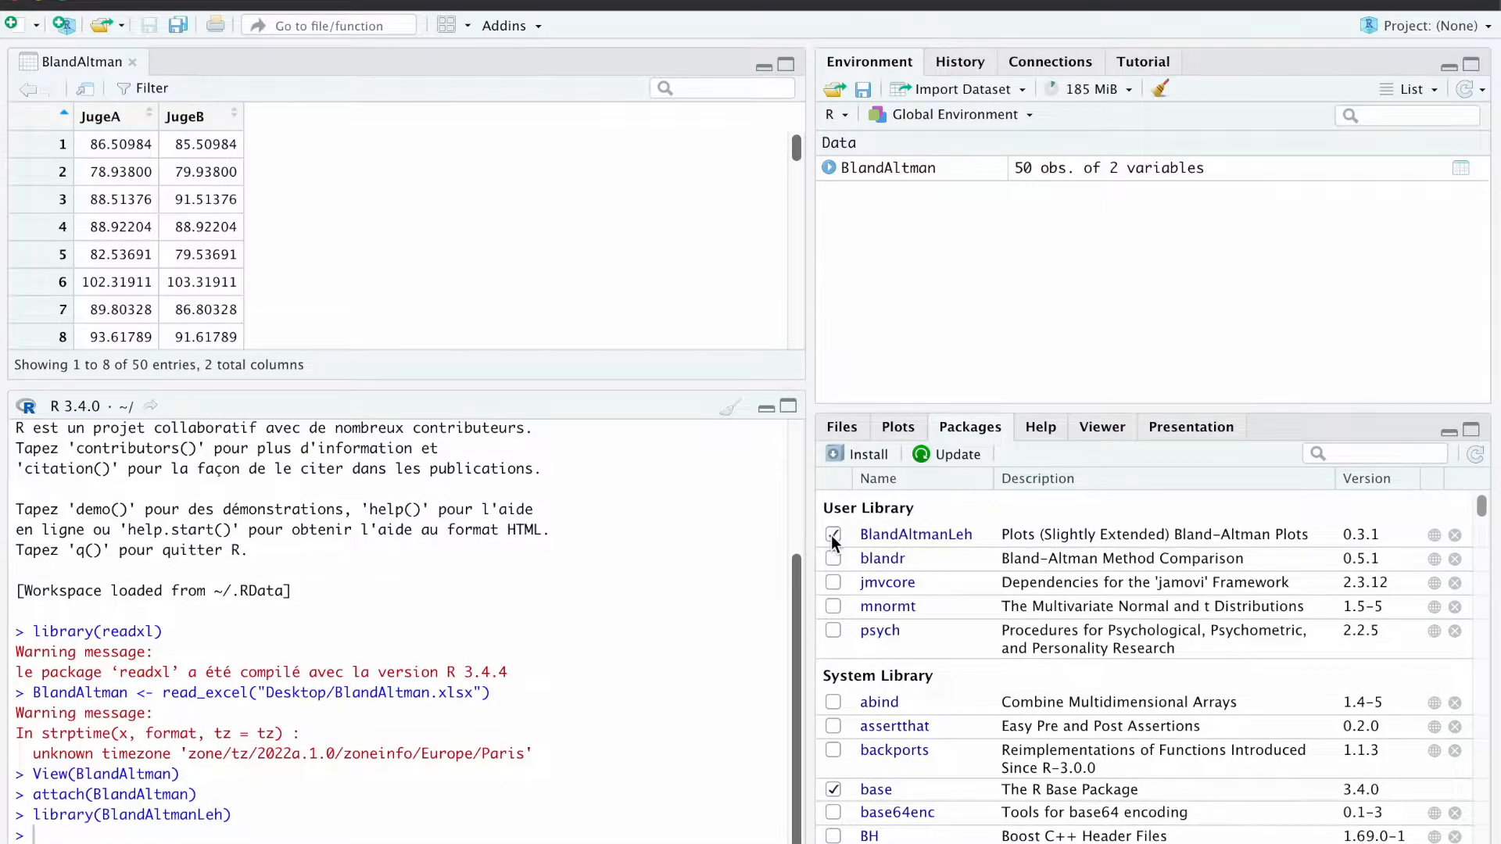
click(951, 536)
scroll(968, 642, down, 3)
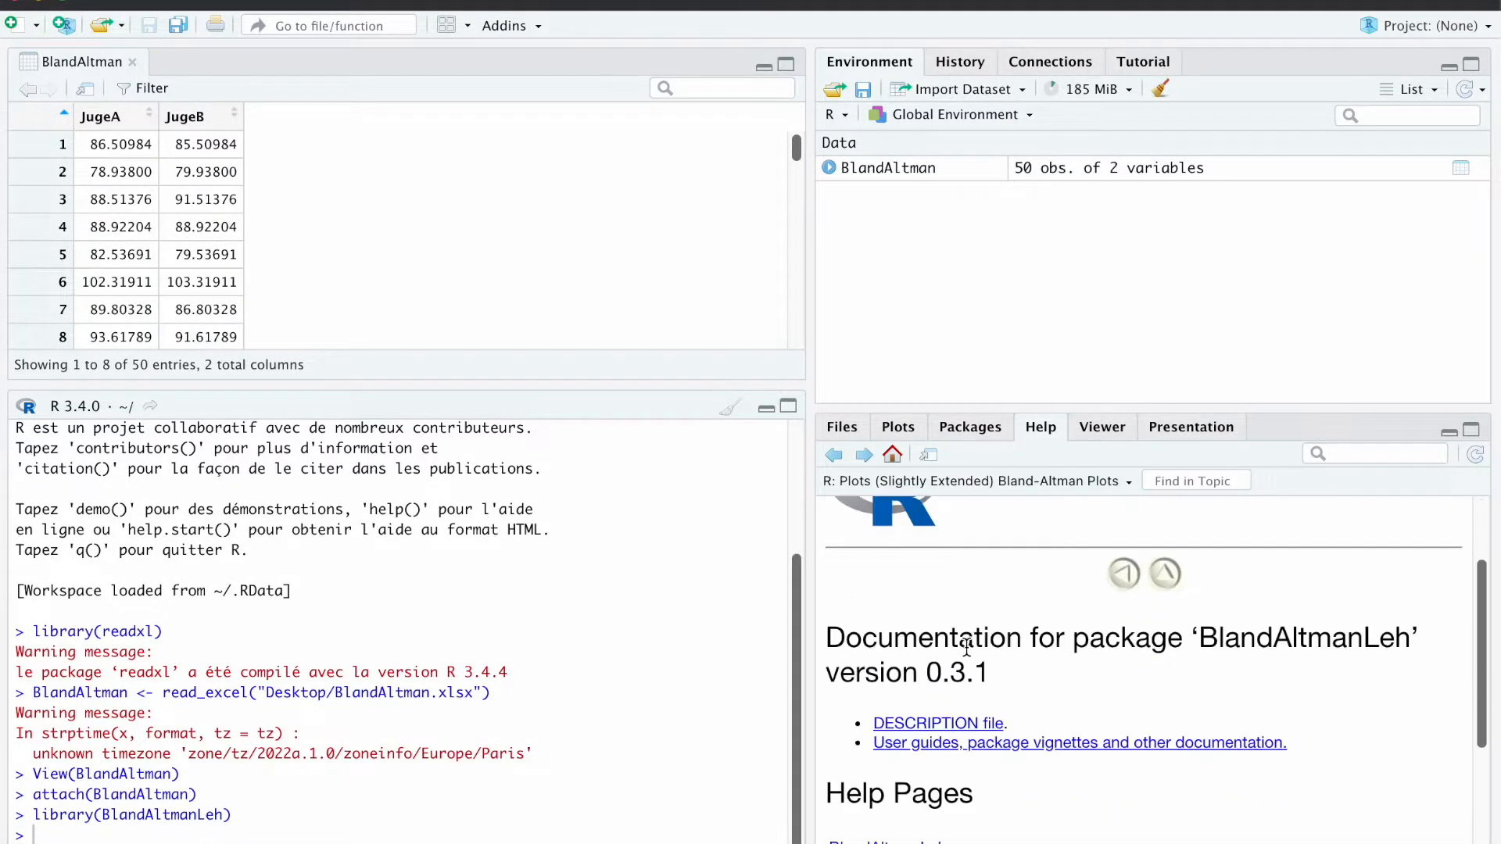
scroll(968, 653, down, 2)
scroll(968, 661, down, 3)
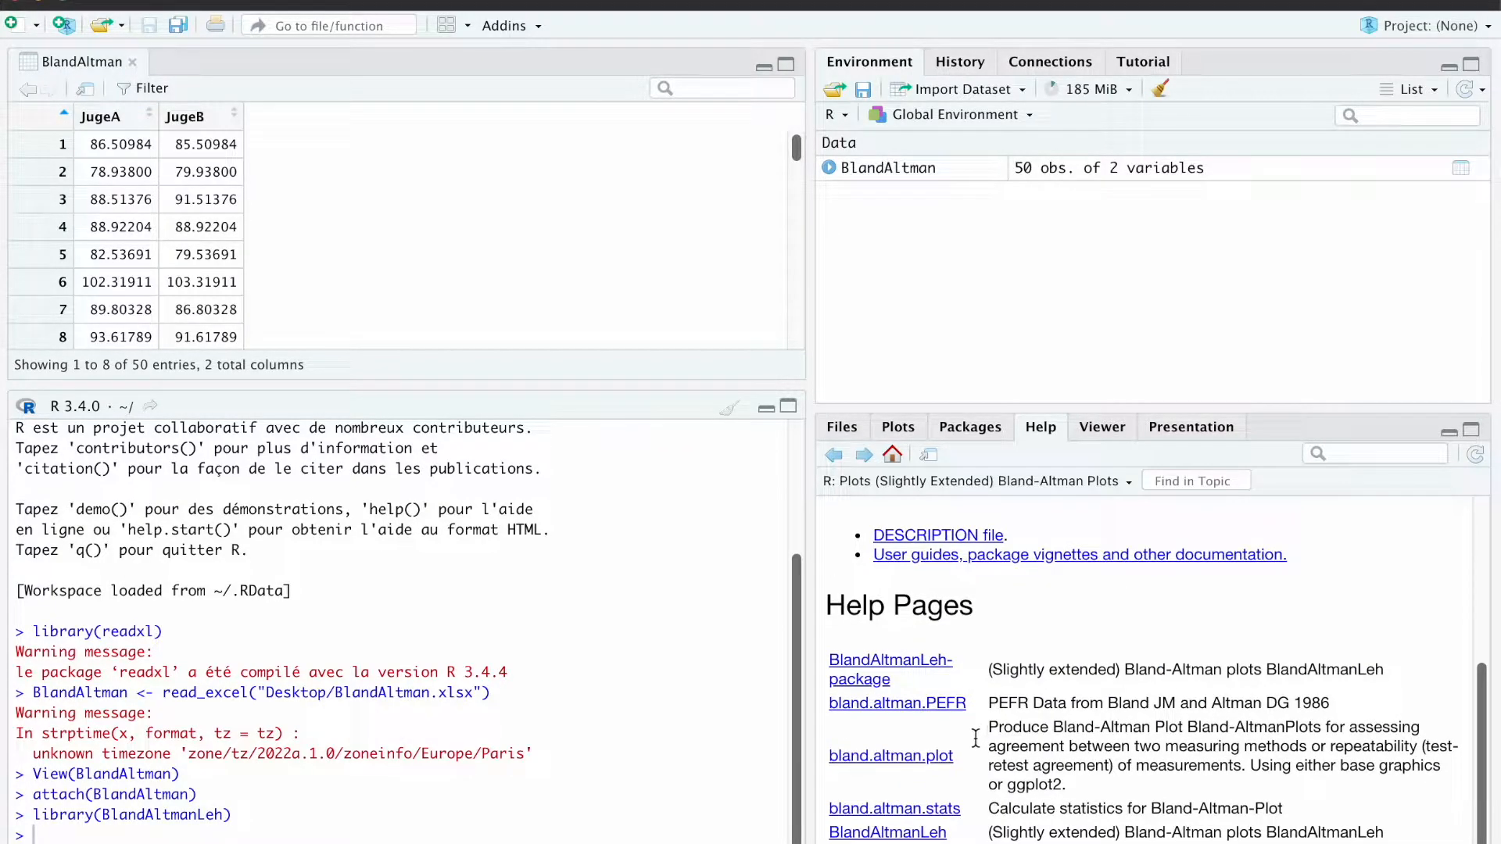
click(928, 762)
Step: Examine the usage syntax and the arguments of the bland.altman.plot function on its help page
scroll(926, 756, down, 5)
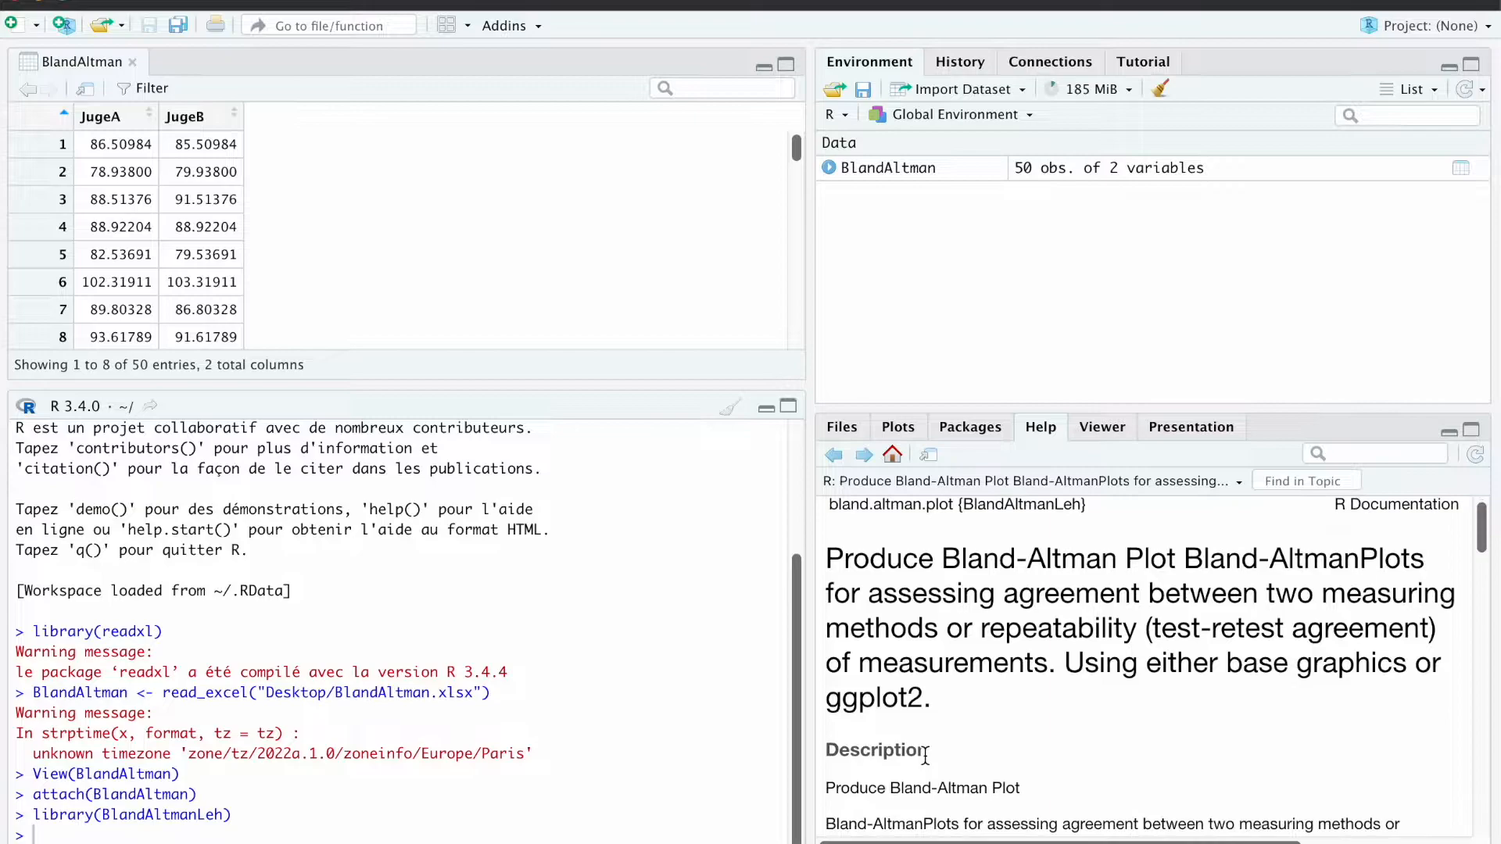
scroll(926, 756, down, 3)
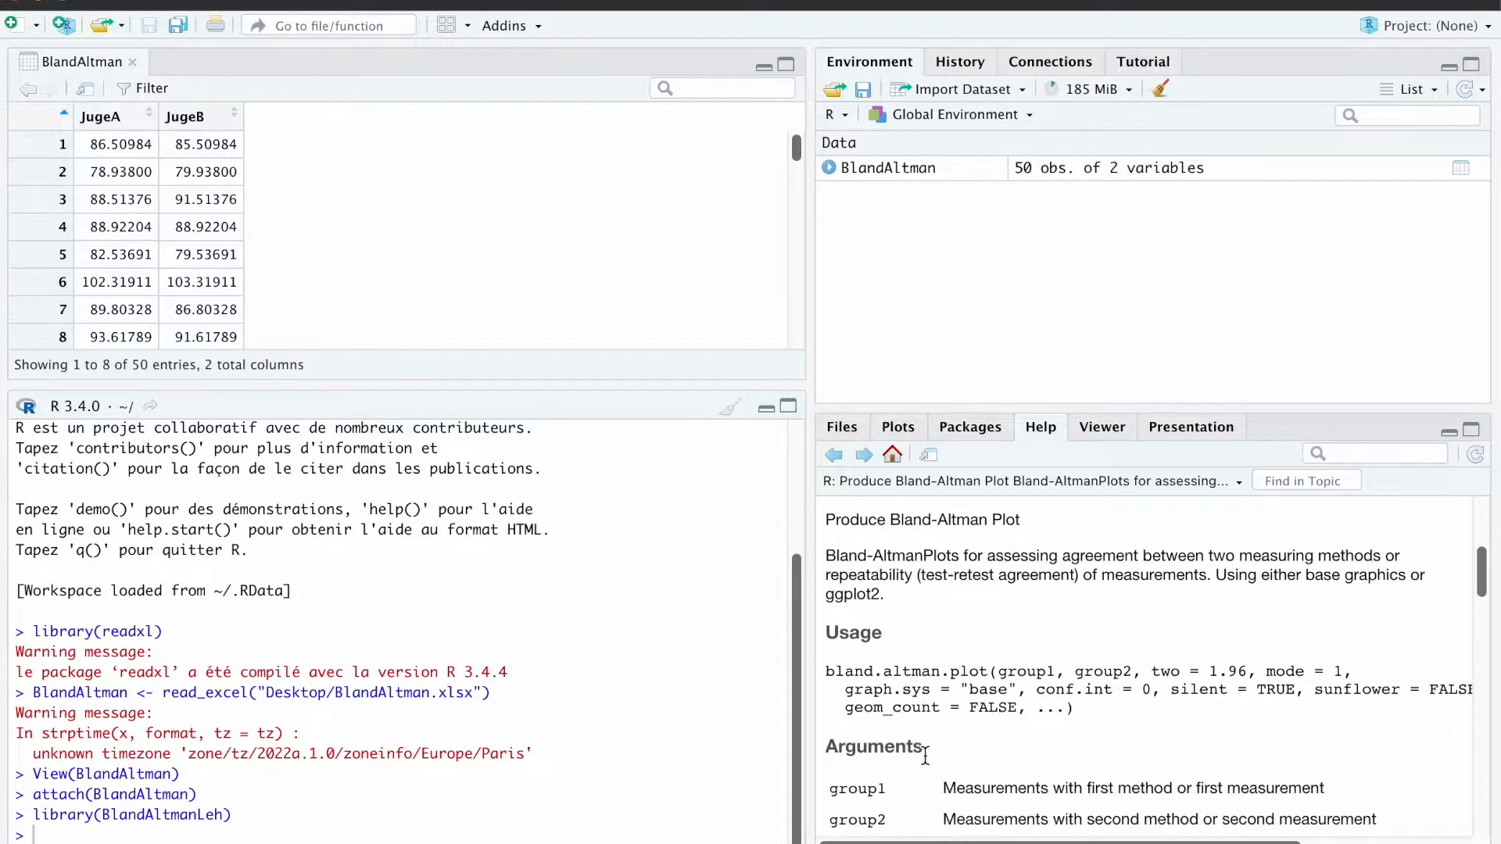
scroll(925, 757, down, 1)
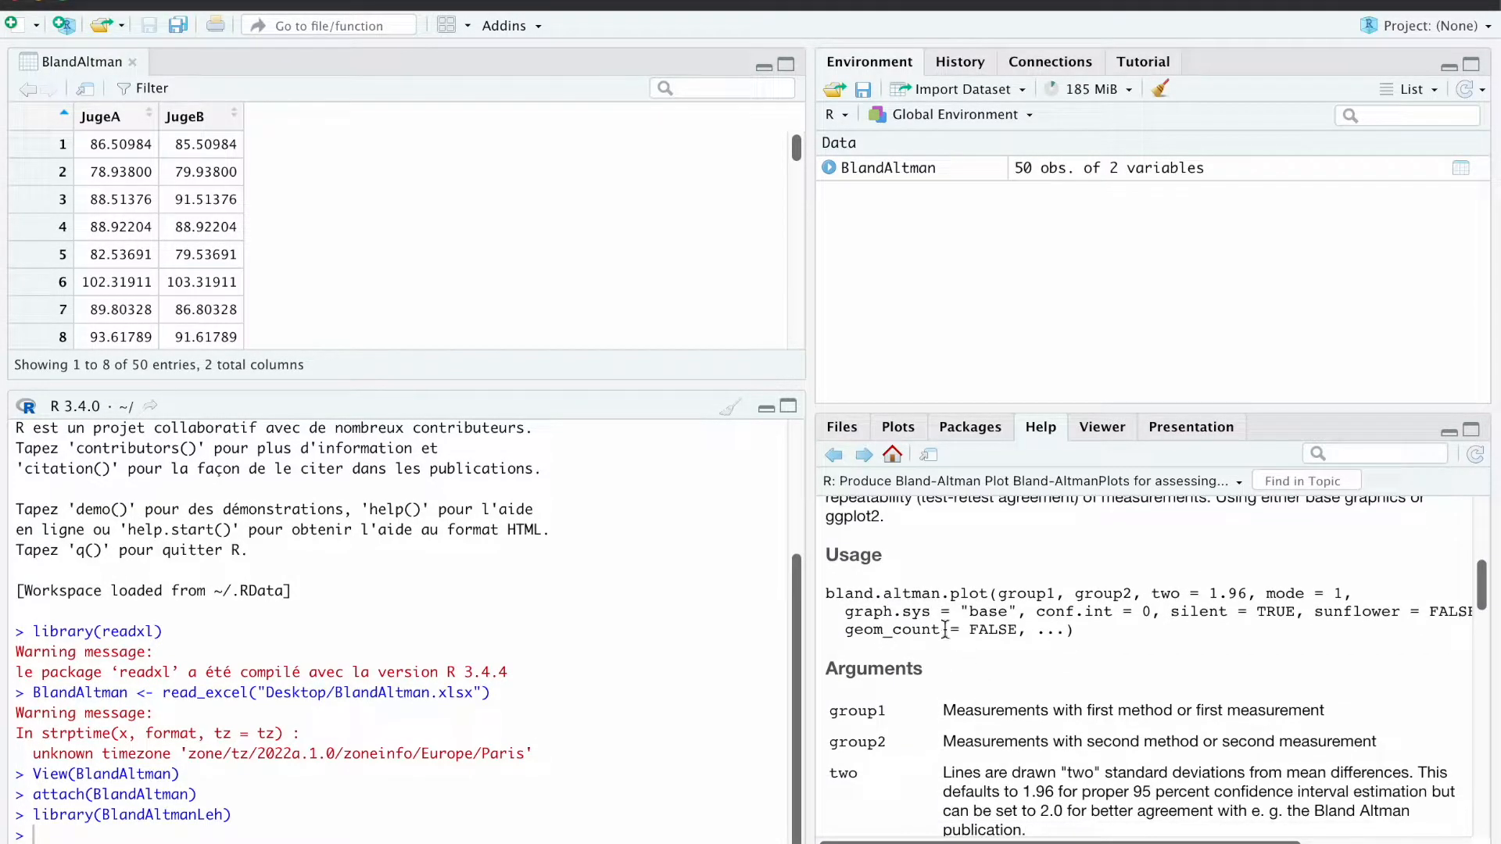
drag(827, 594, 1129, 632)
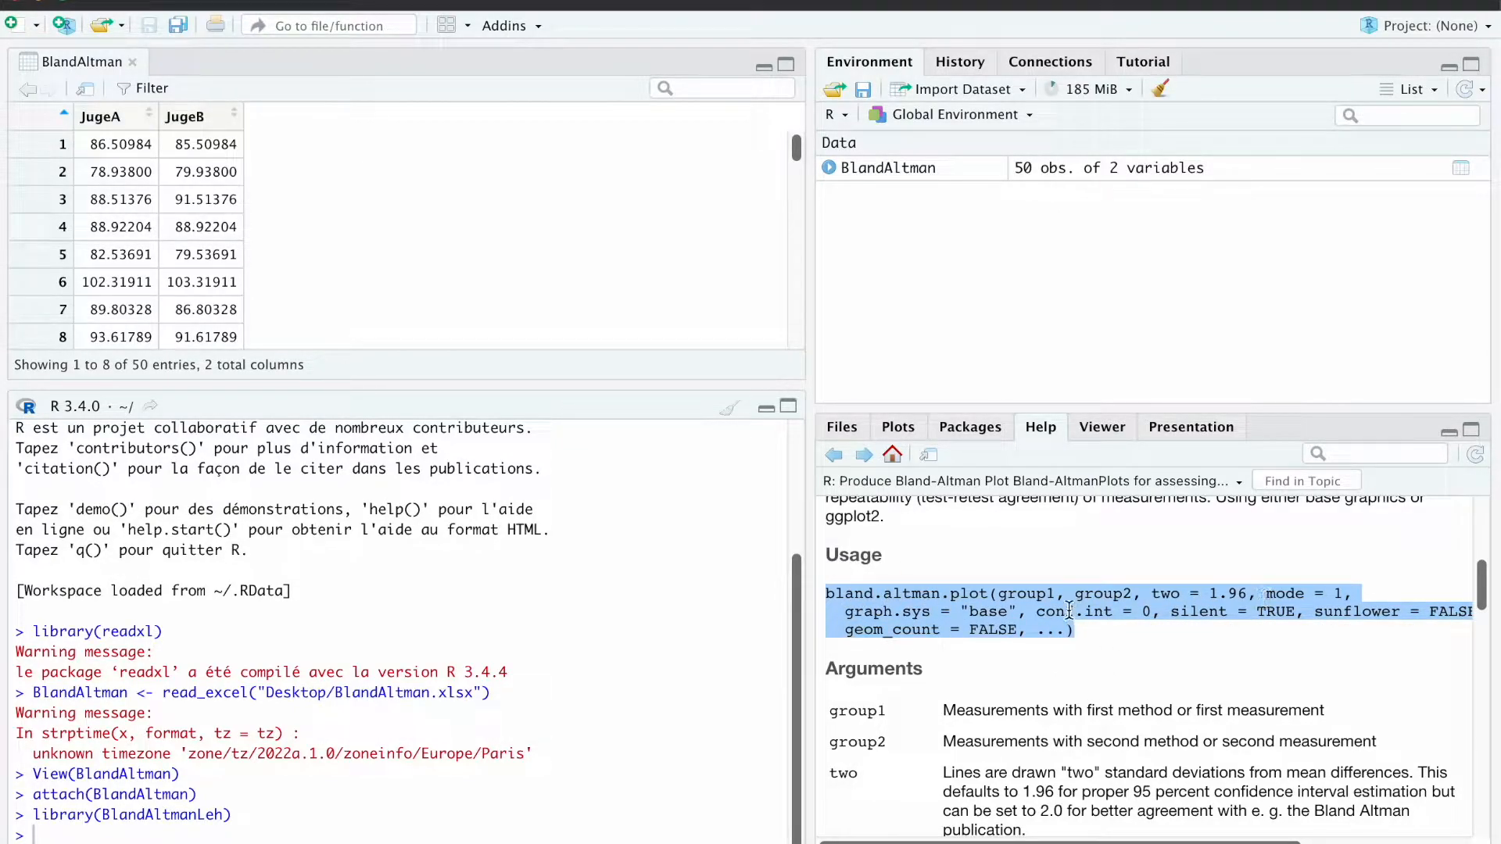
click(1174, 634)
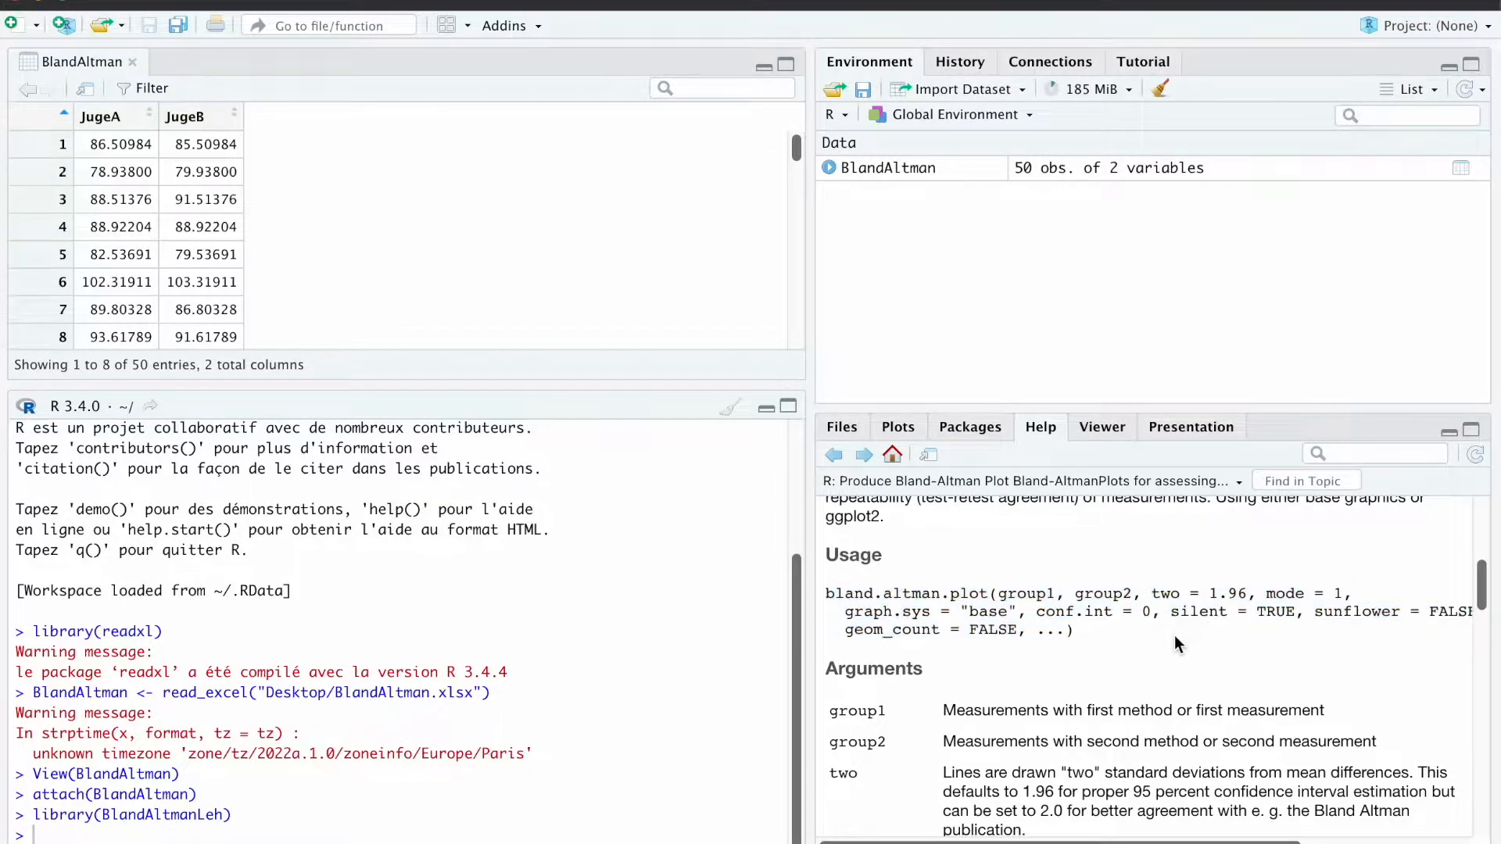
scroll(1146, 645, down, 1)
scroll(1141, 644, down, 1)
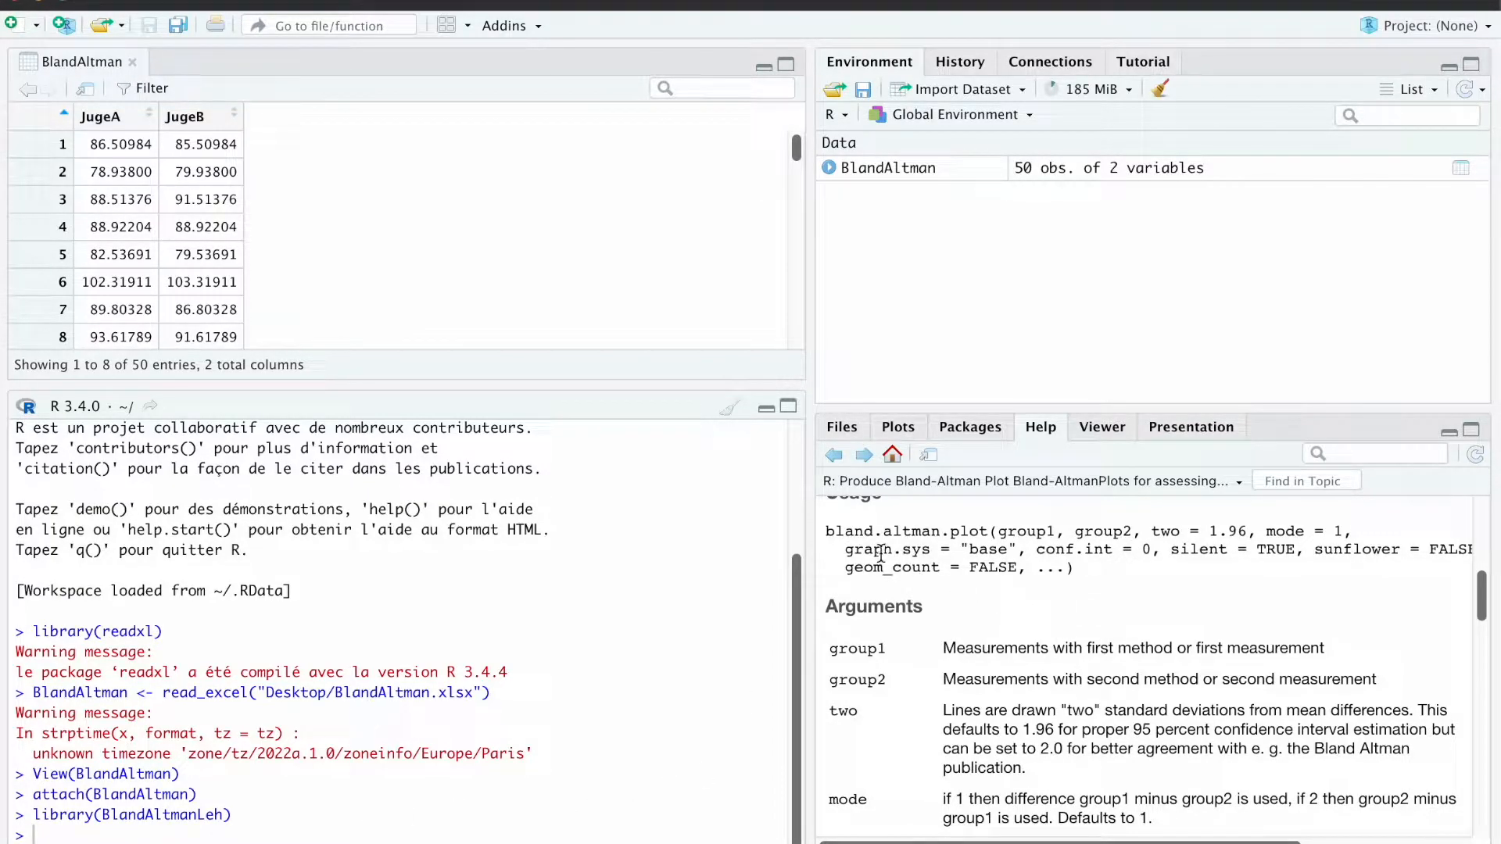
Step: Run bland.altman.plot(JugeA,JugeB) to draw the Bland-Altman plot of the two judges, and copy the plot as an image
text(bland.a)
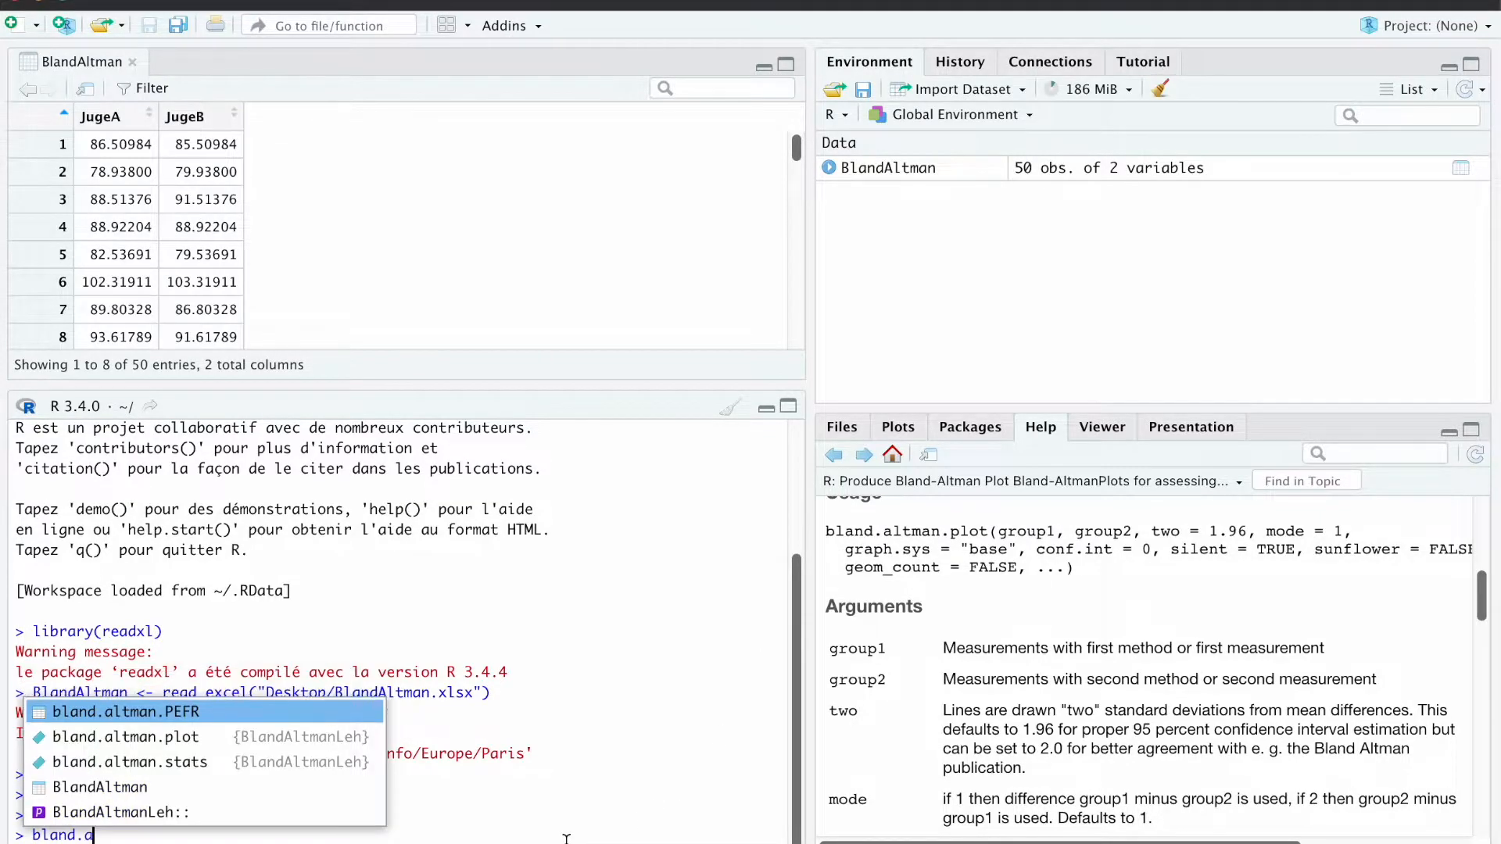
click(285, 735)
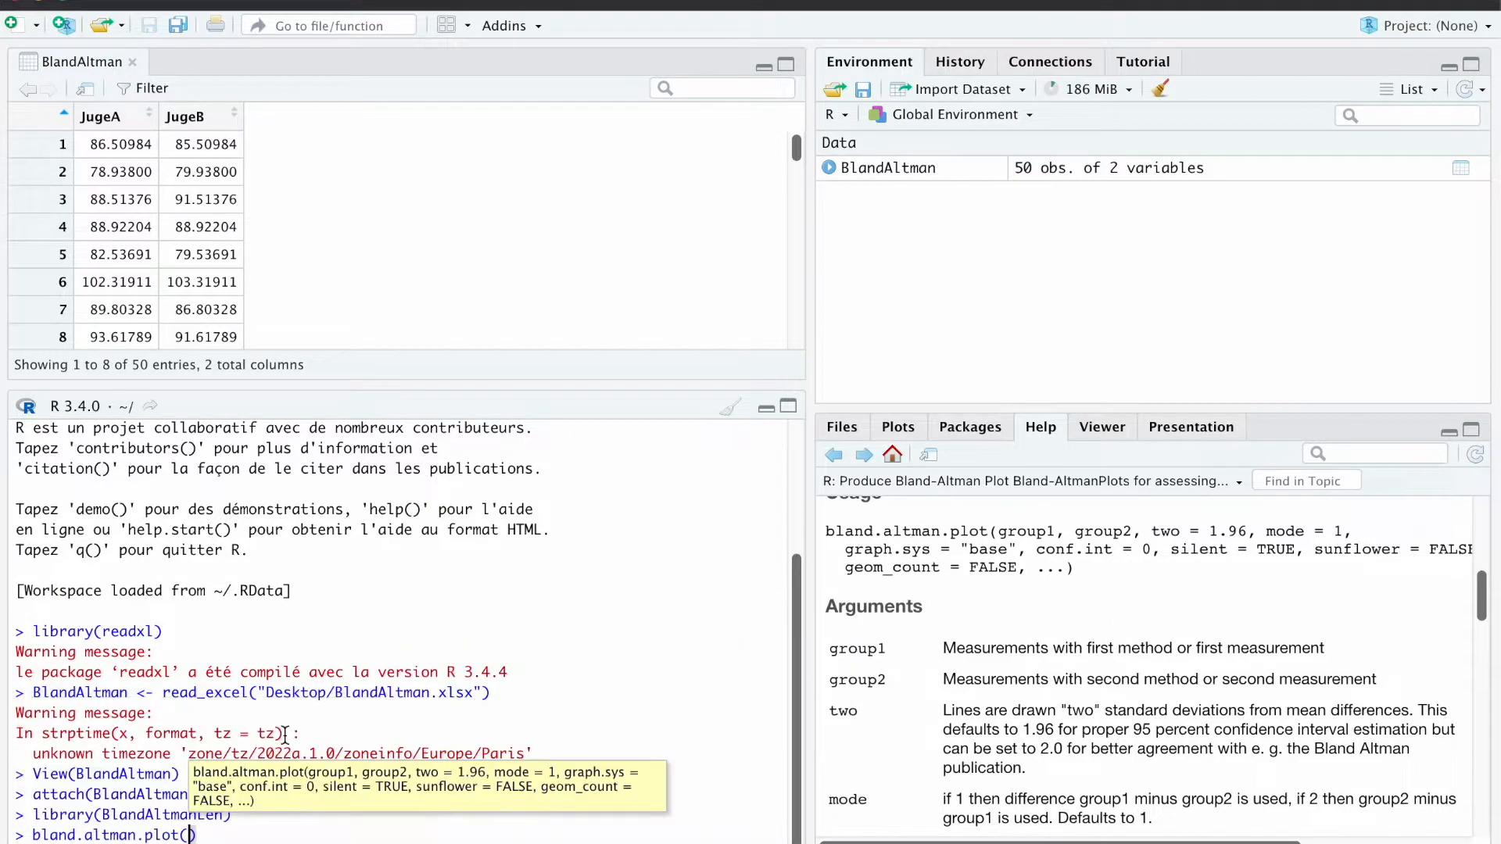
text(Juge1,JugeB)
click(226, 834)
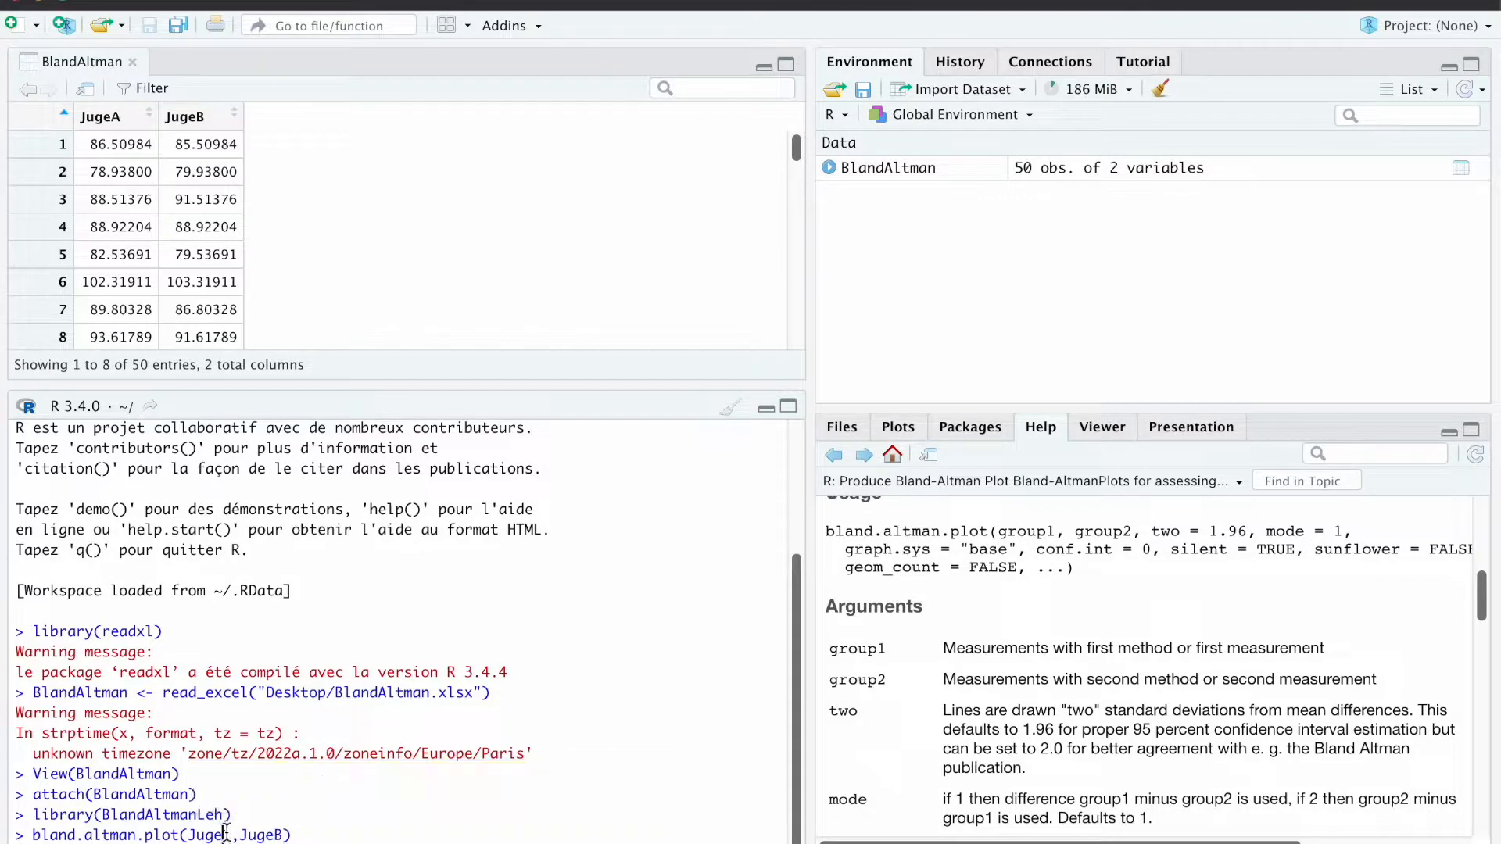
key(BackSpace)
text(A)
click(338, 838)
key(Return)
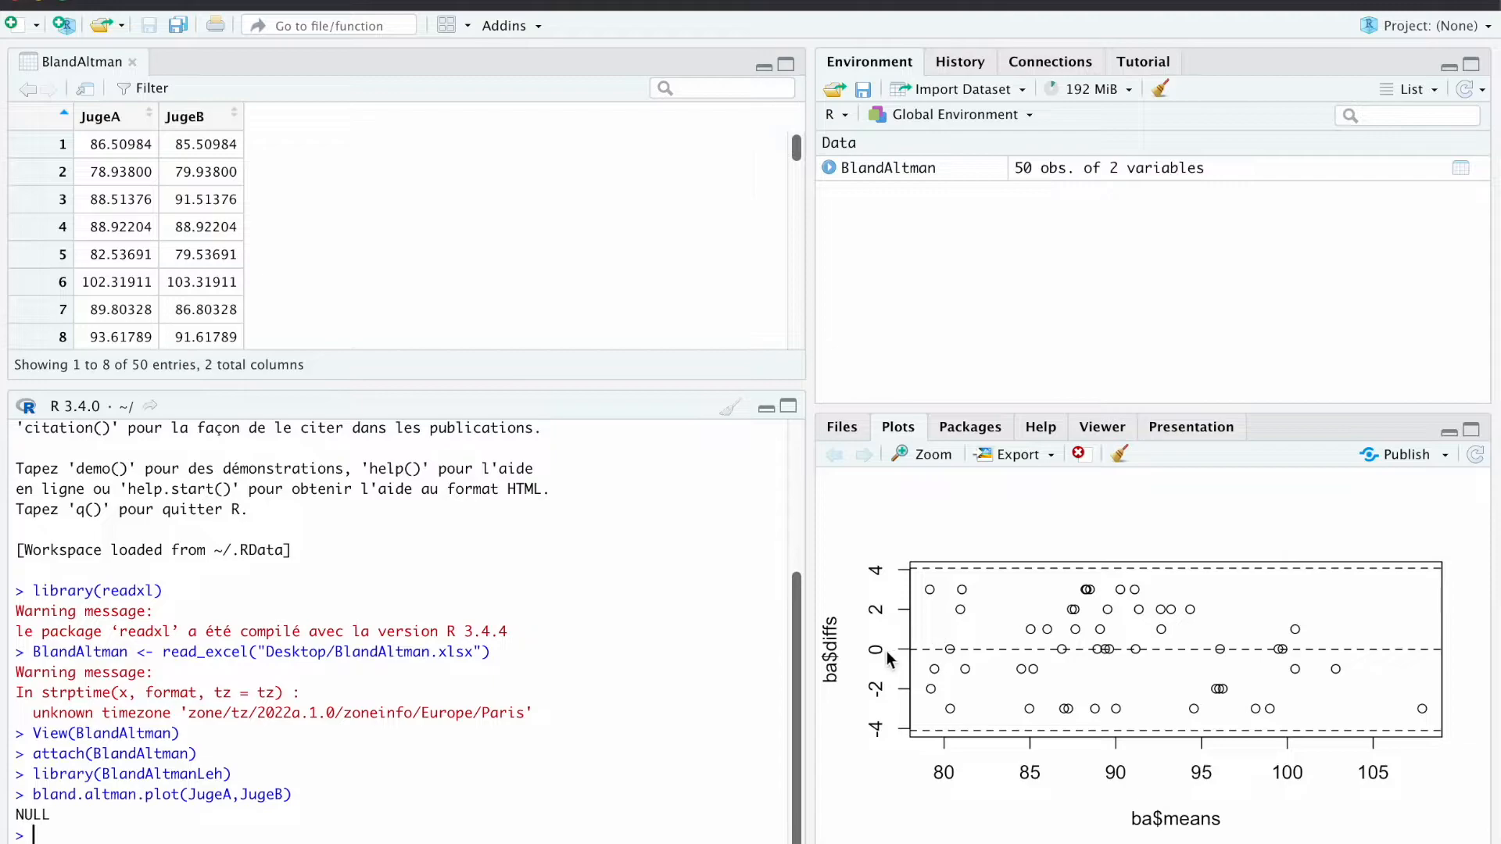
right_click(982, 636)
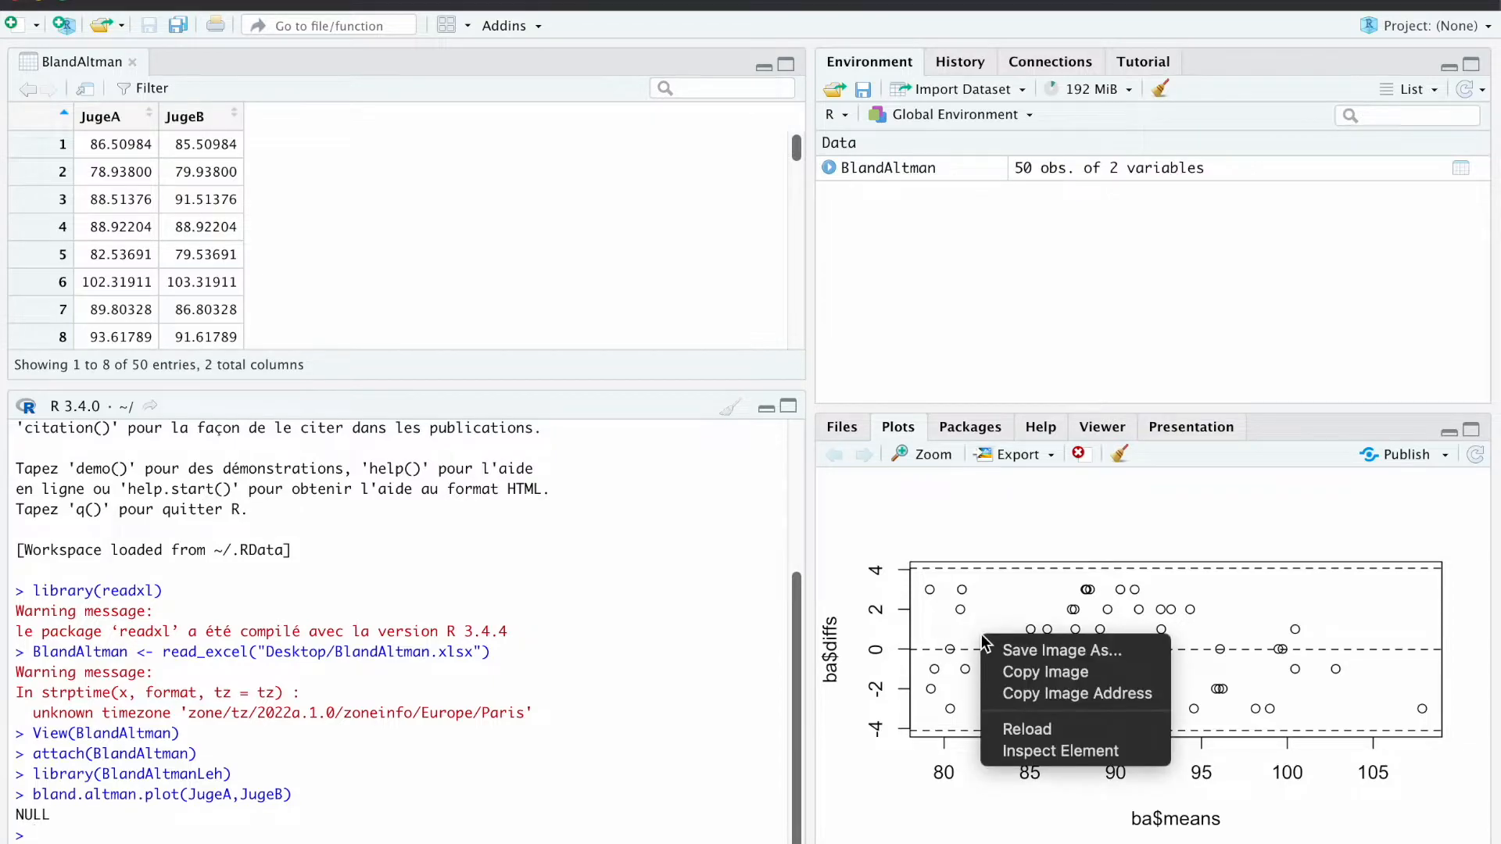
click(1014, 674)
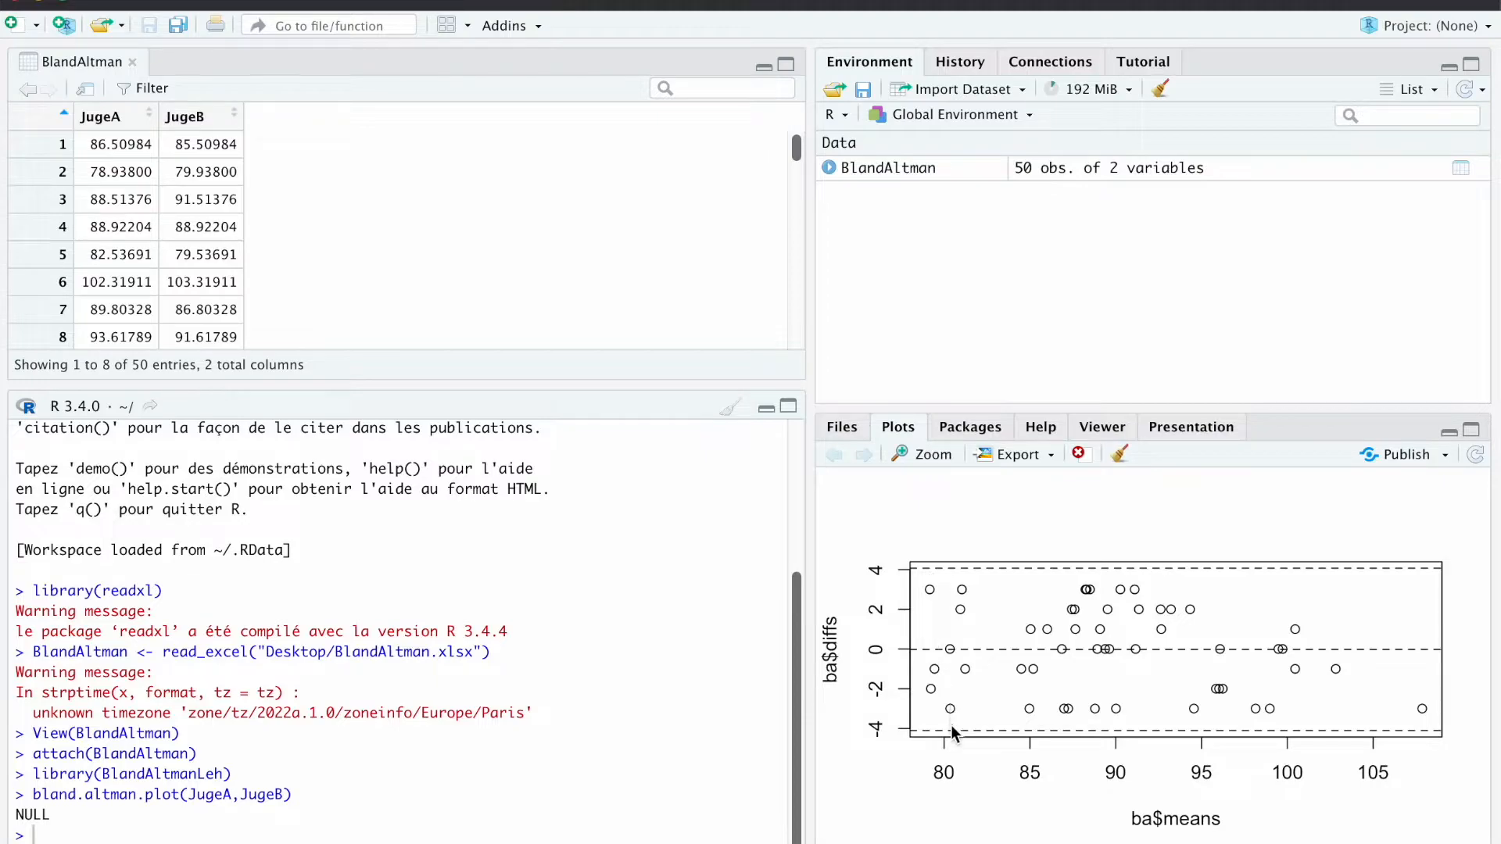
Step: Reopen the bland.altman.plot help page of BlandAltmanLeh and examine the description of the "two" argument, highlighting its confidence interval wording
click(968, 427)
click(944, 538)
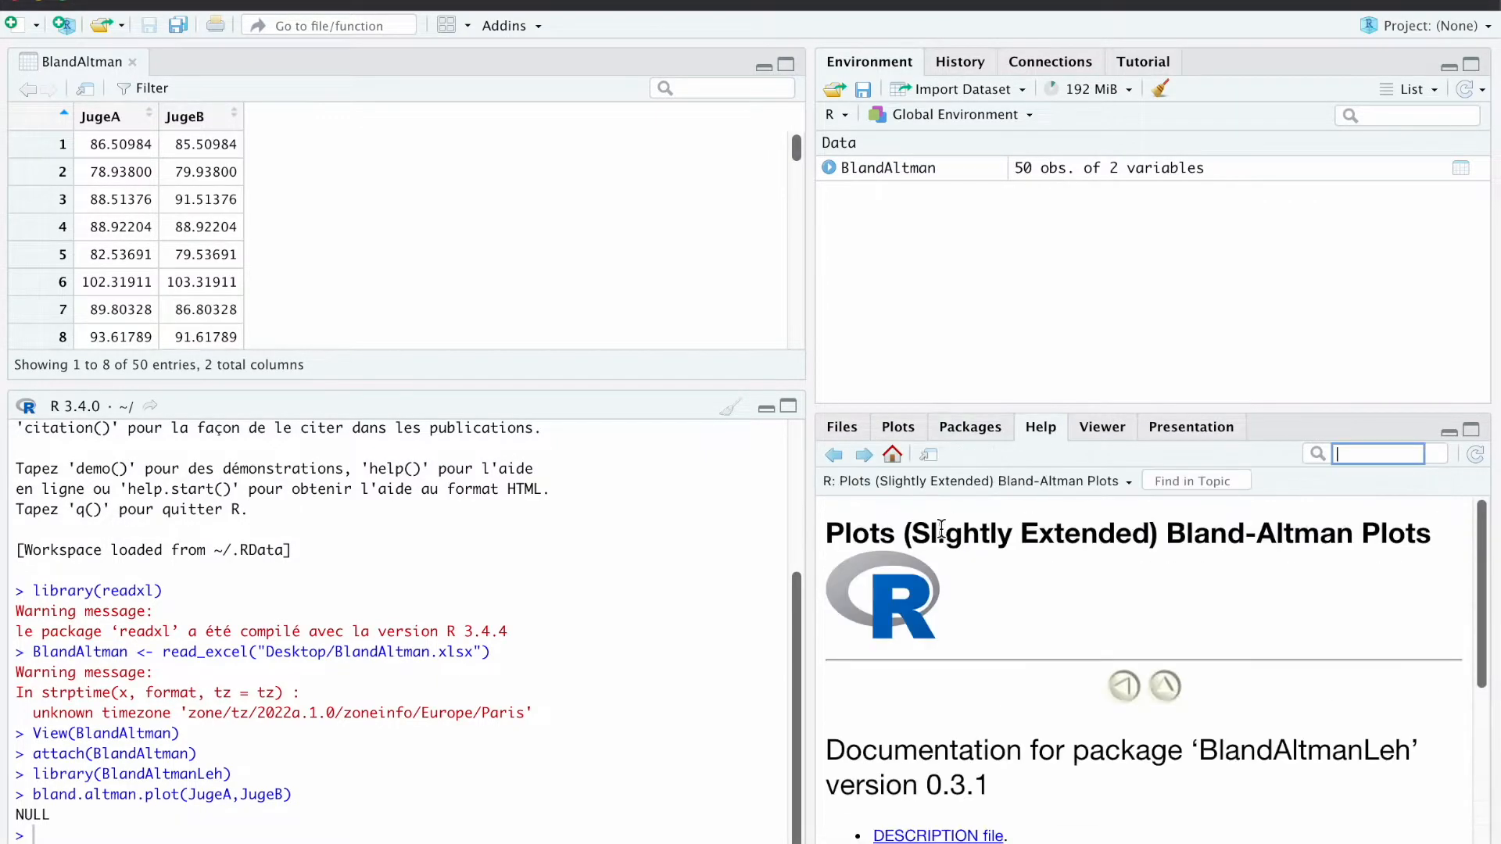
scroll(951, 636, down, 5)
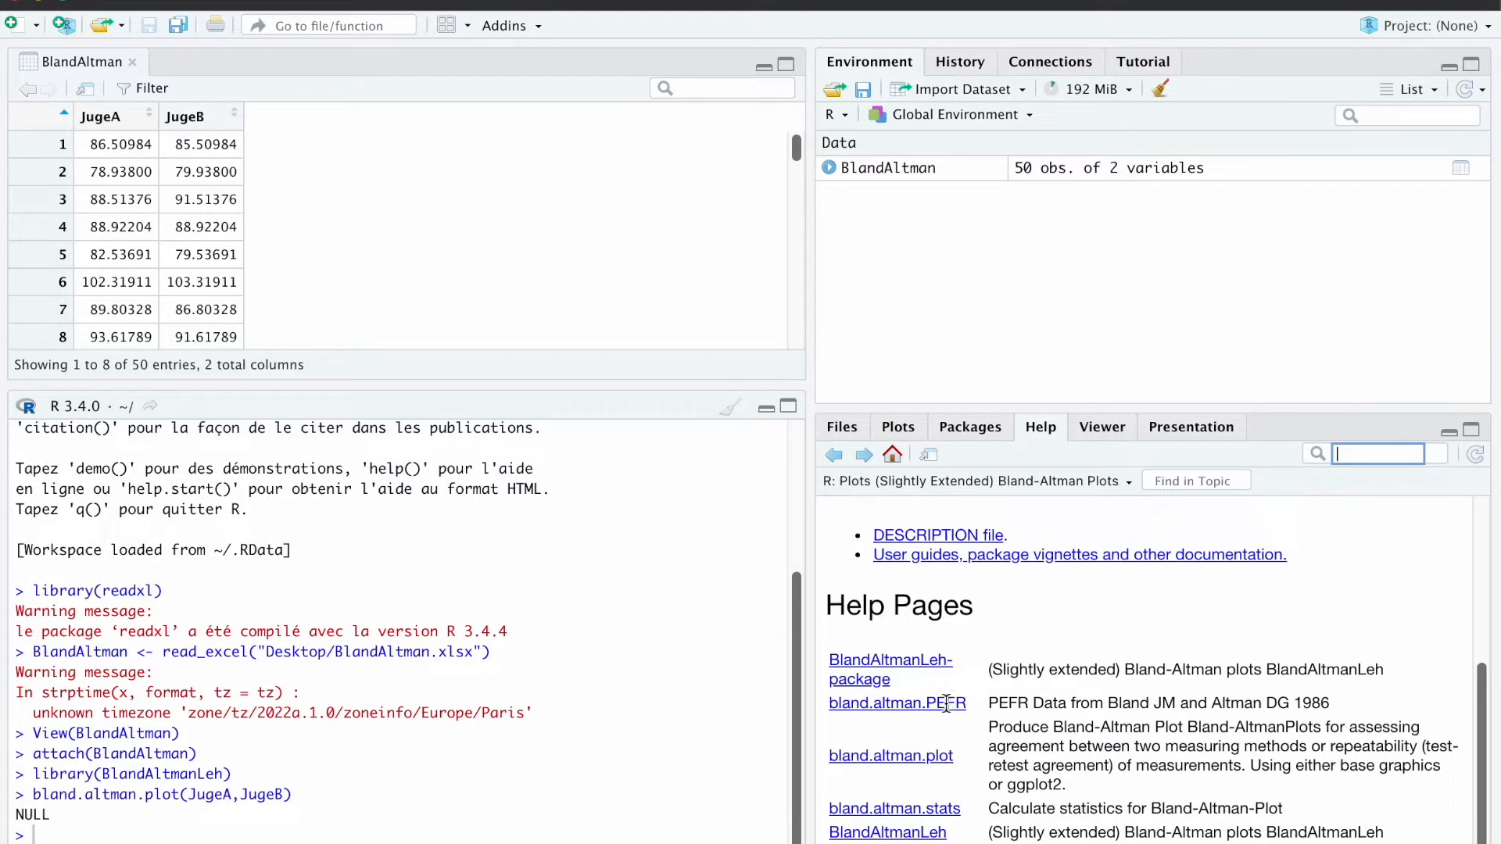
click(891, 756)
scroll(896, 748, down, 5)
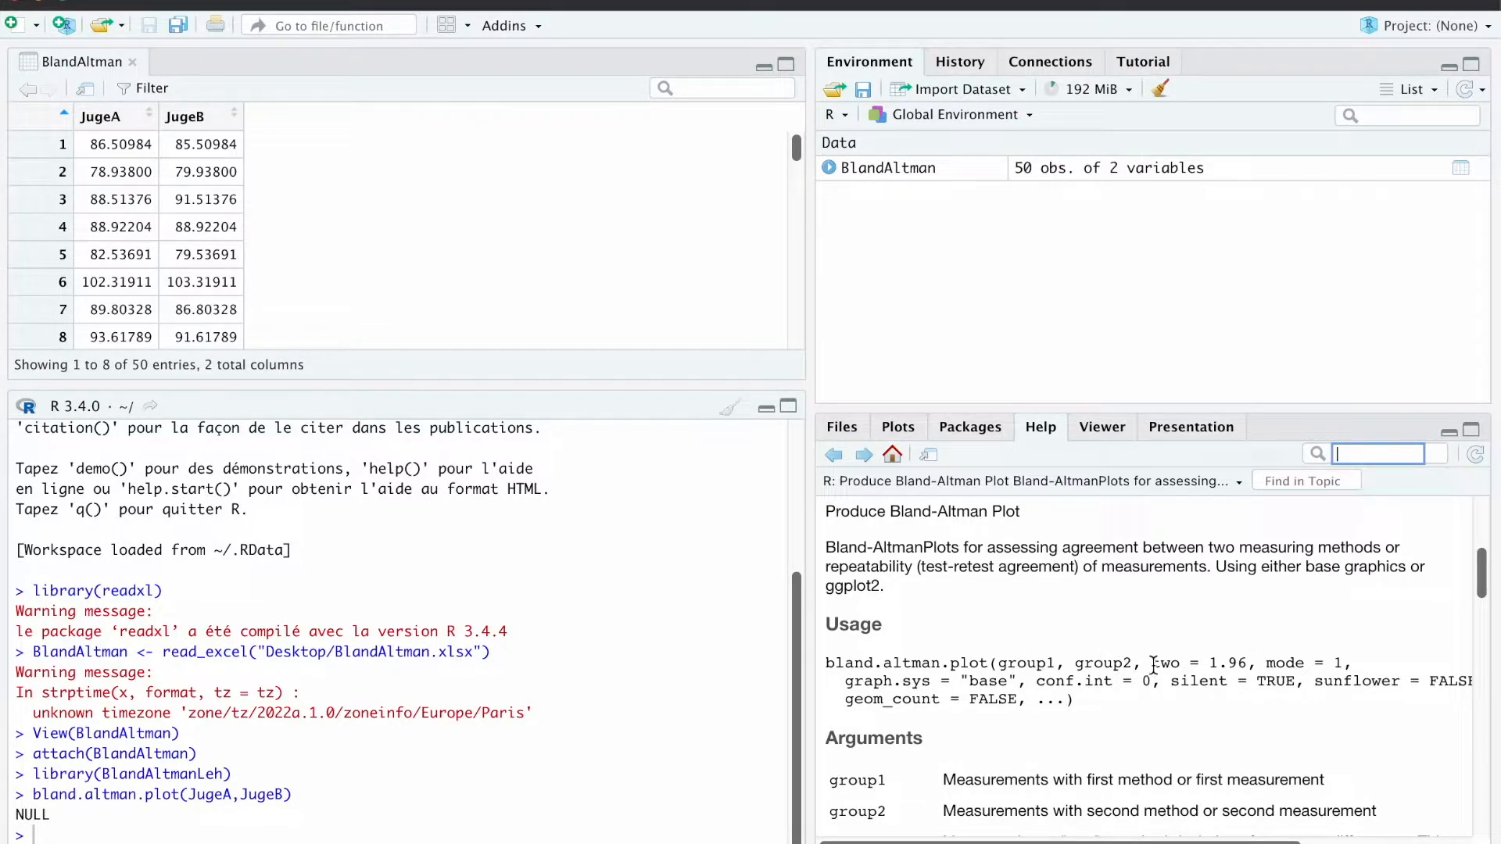
scroll(1196, 665, down, 1)
scroll(1149, 700, down, 1)
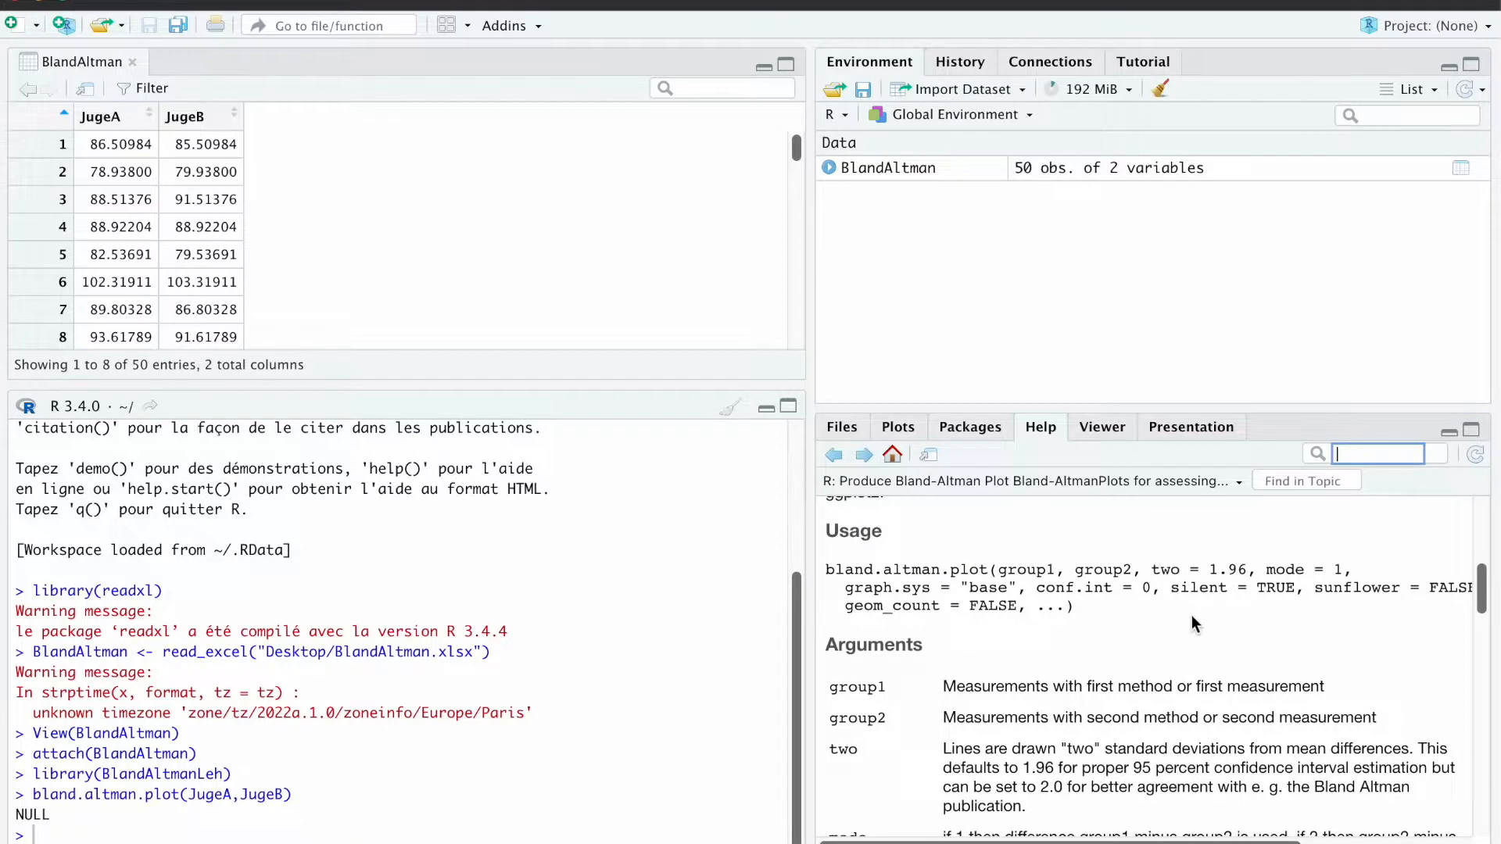
drag(1346, 768, 1013, 773)
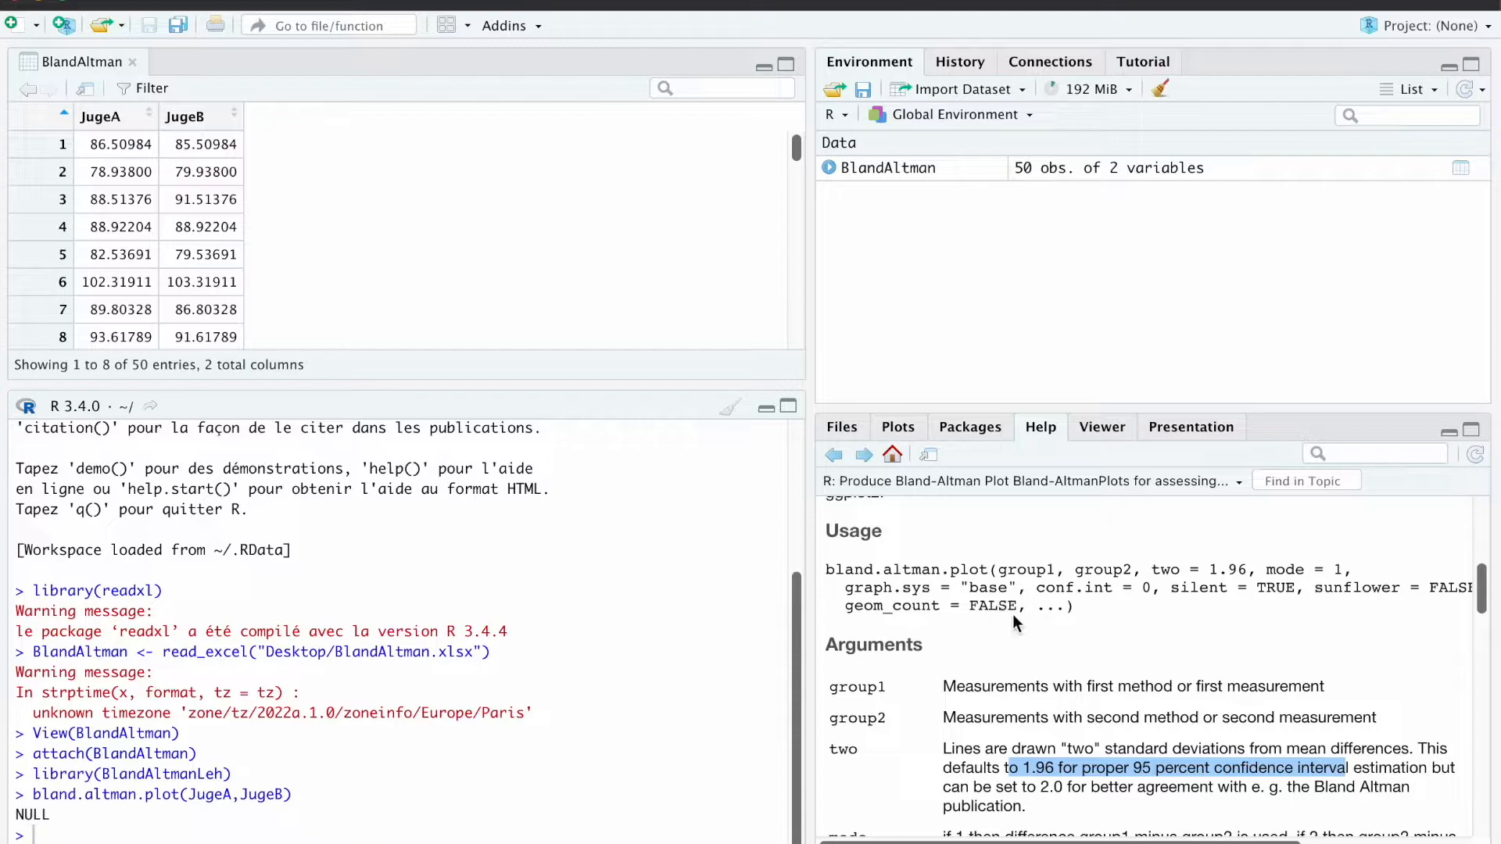
Step: Examine the conf.int argument in the usage syntax and its description on the help page, highlighting the .95 value for confidence intervals
scroll(1059, 630, down, 1)
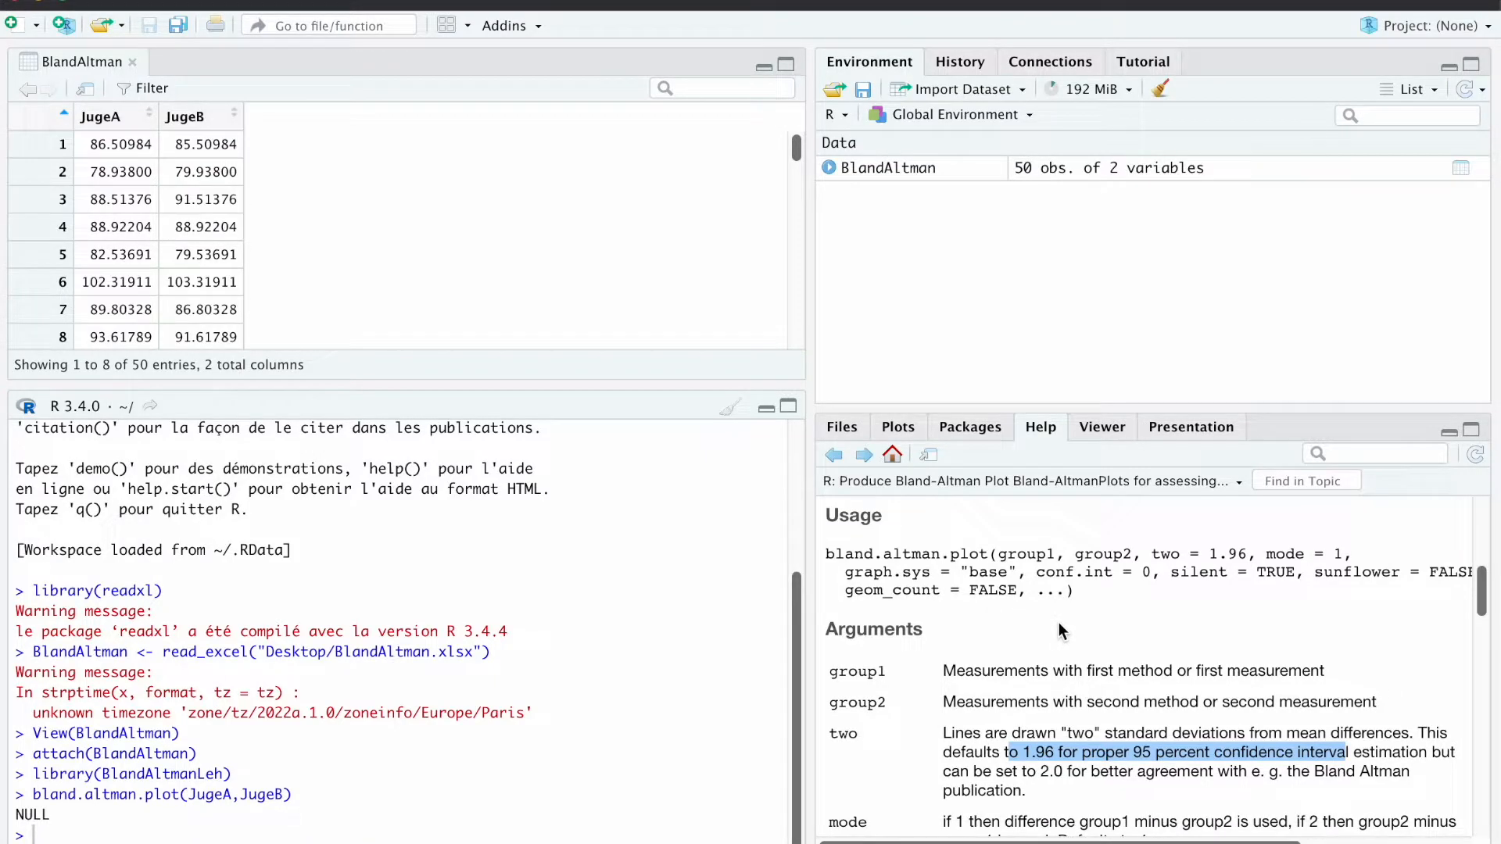
click(1043, 574)
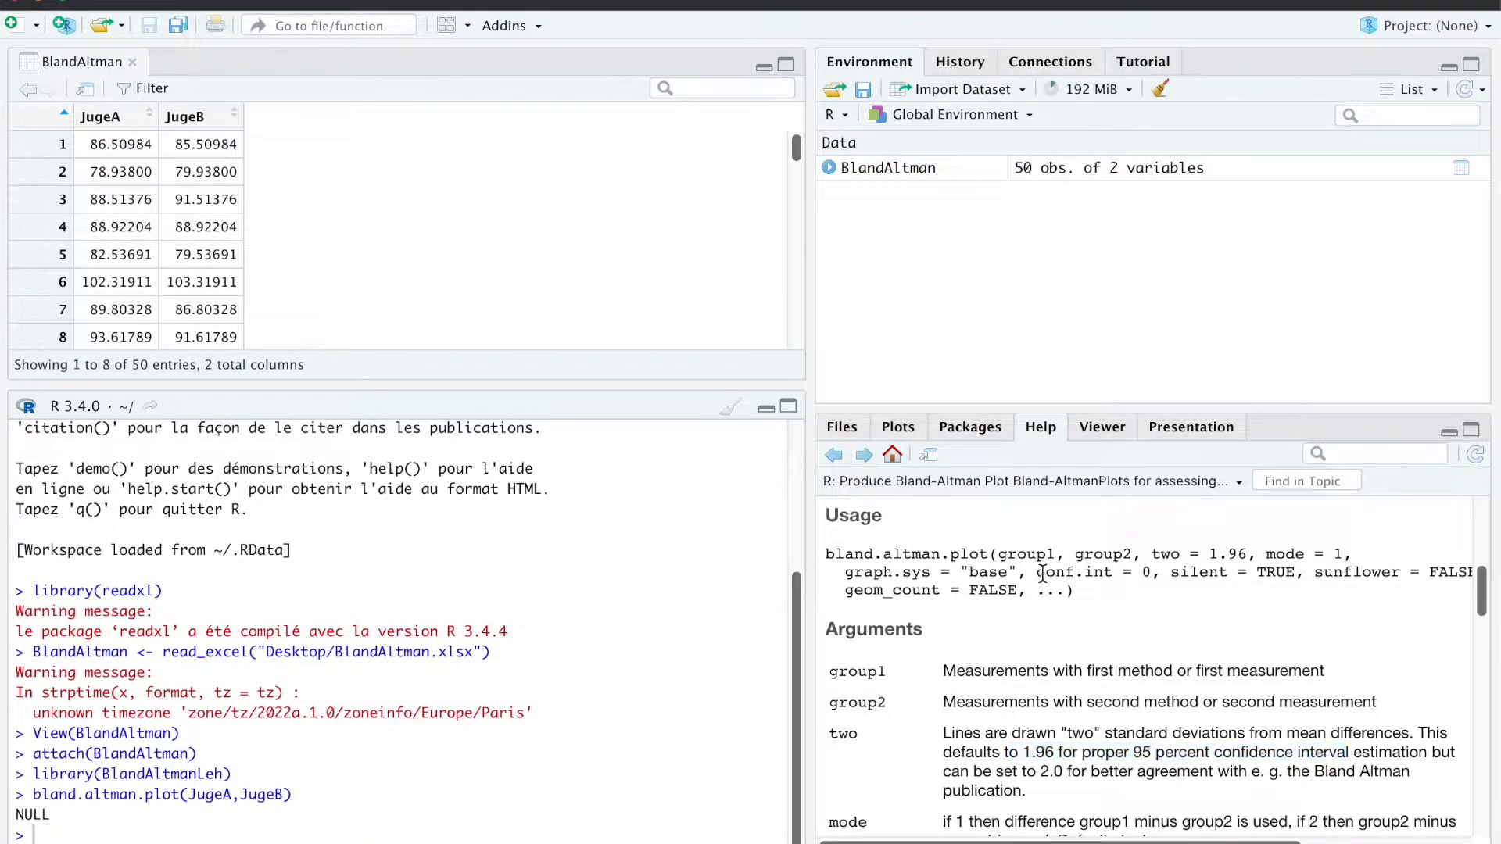
drag(1043, 574, 1153, 580)
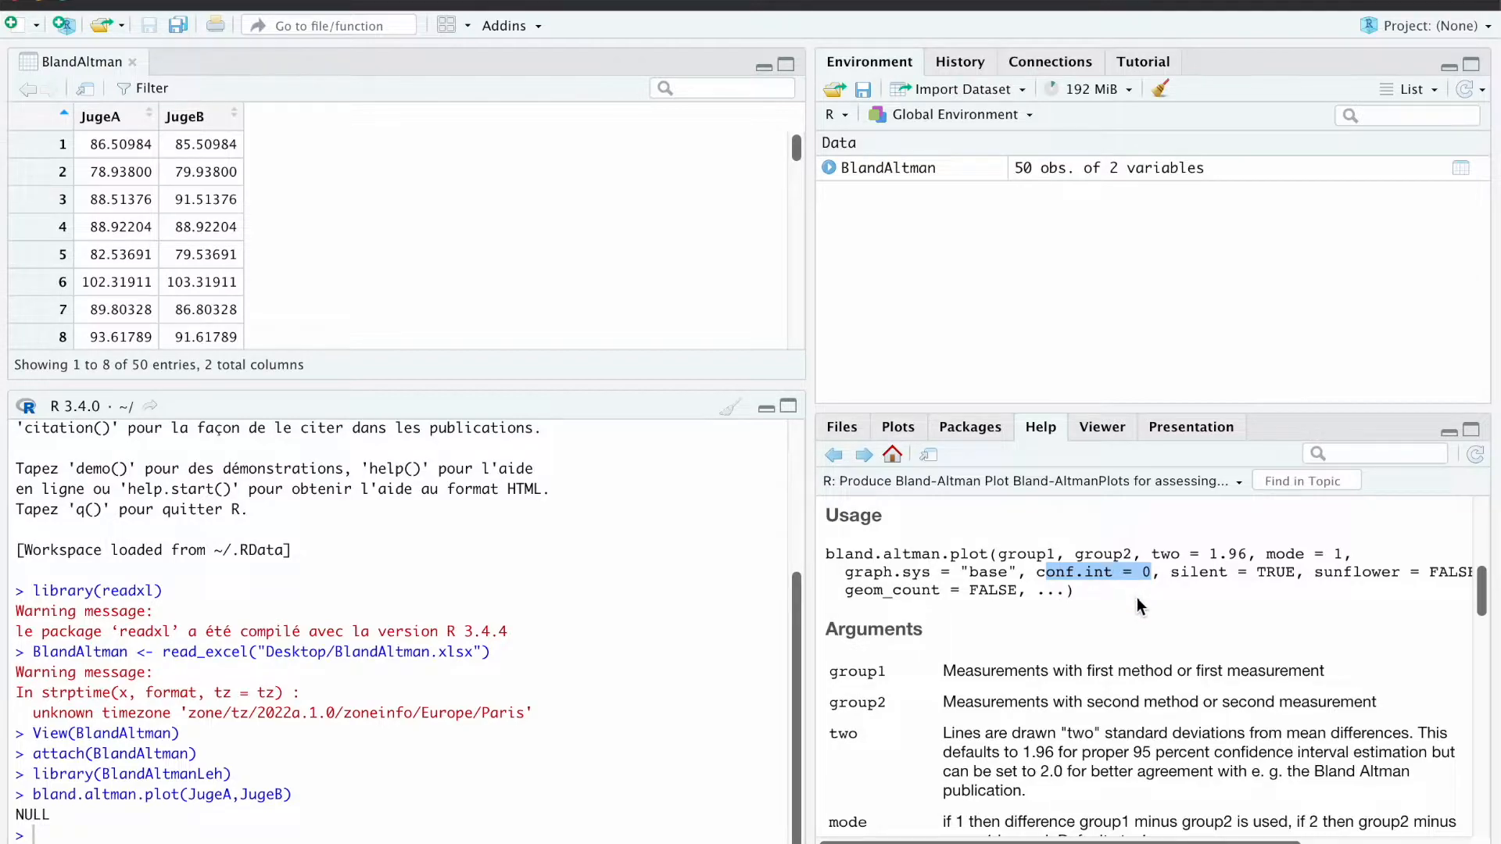
scroll(1137, 598, down, 5)
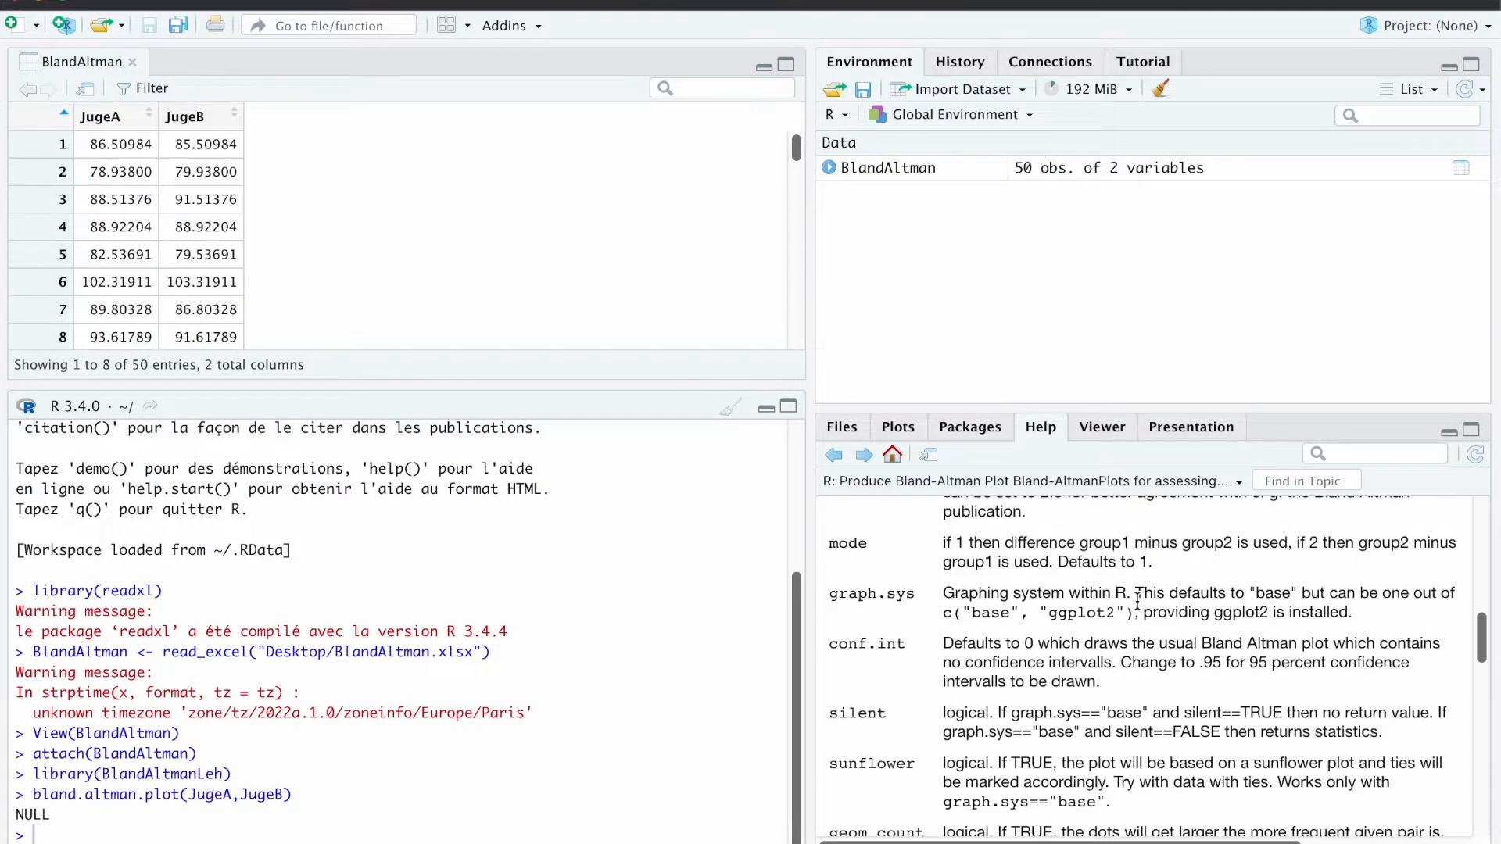
drag(847, 643, 907, 645)
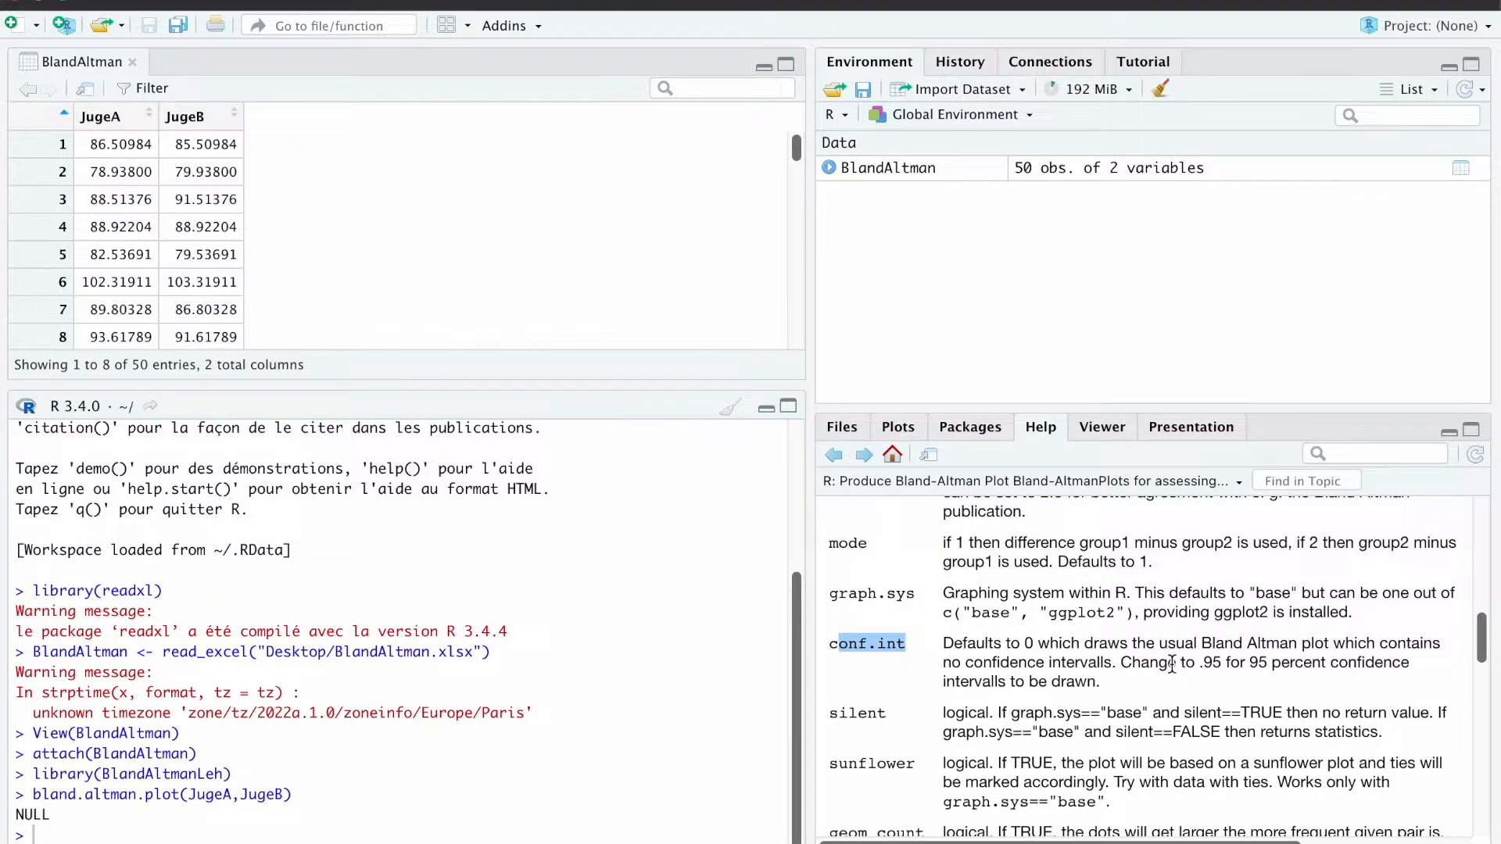
drag(1122, 663, 1127, 683)
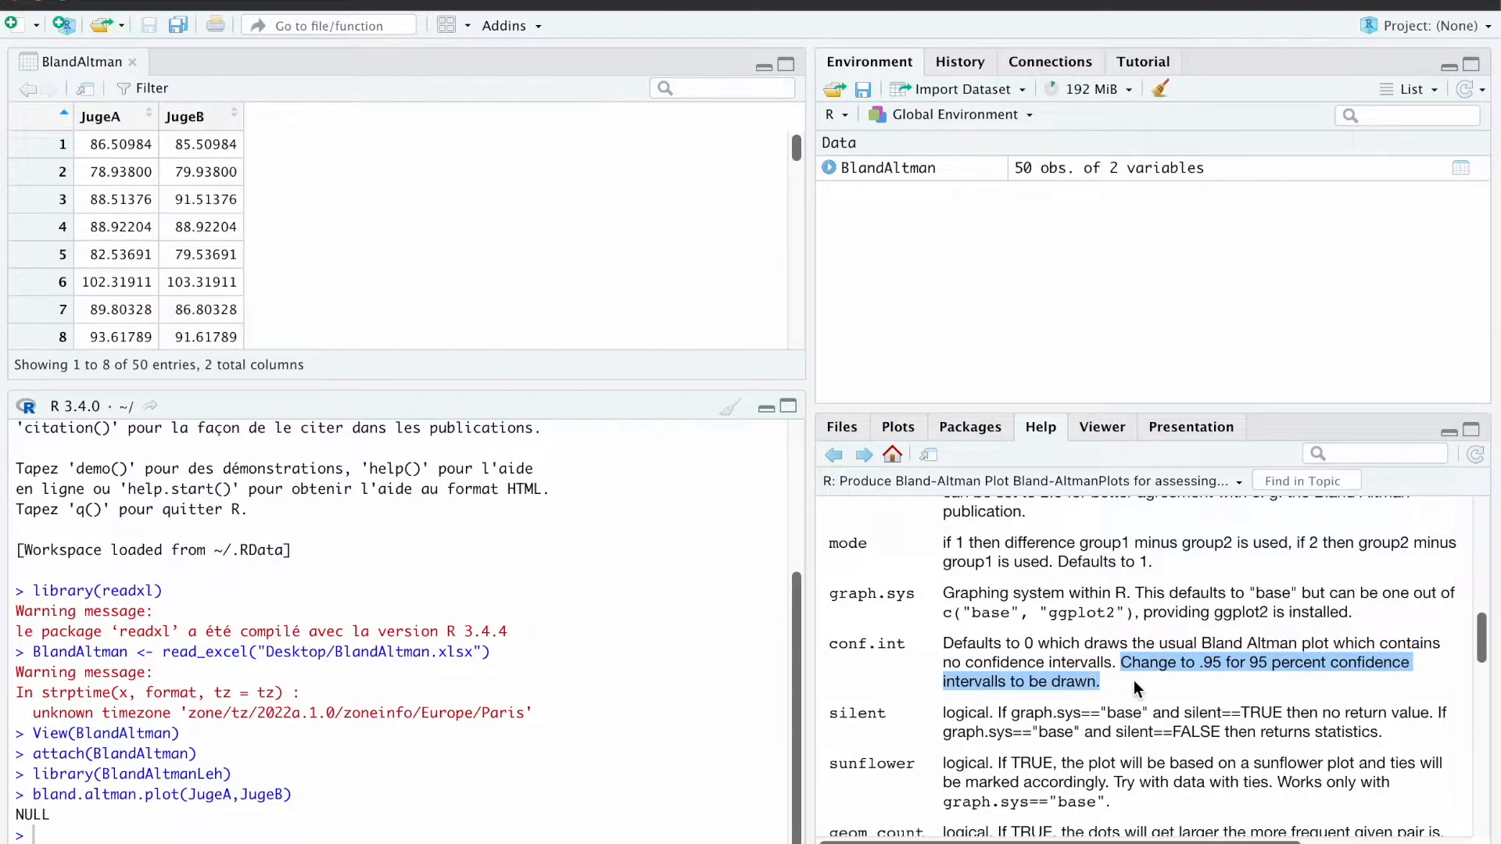
click(1195, 671)
drag(1200, 669, 1221, 669)
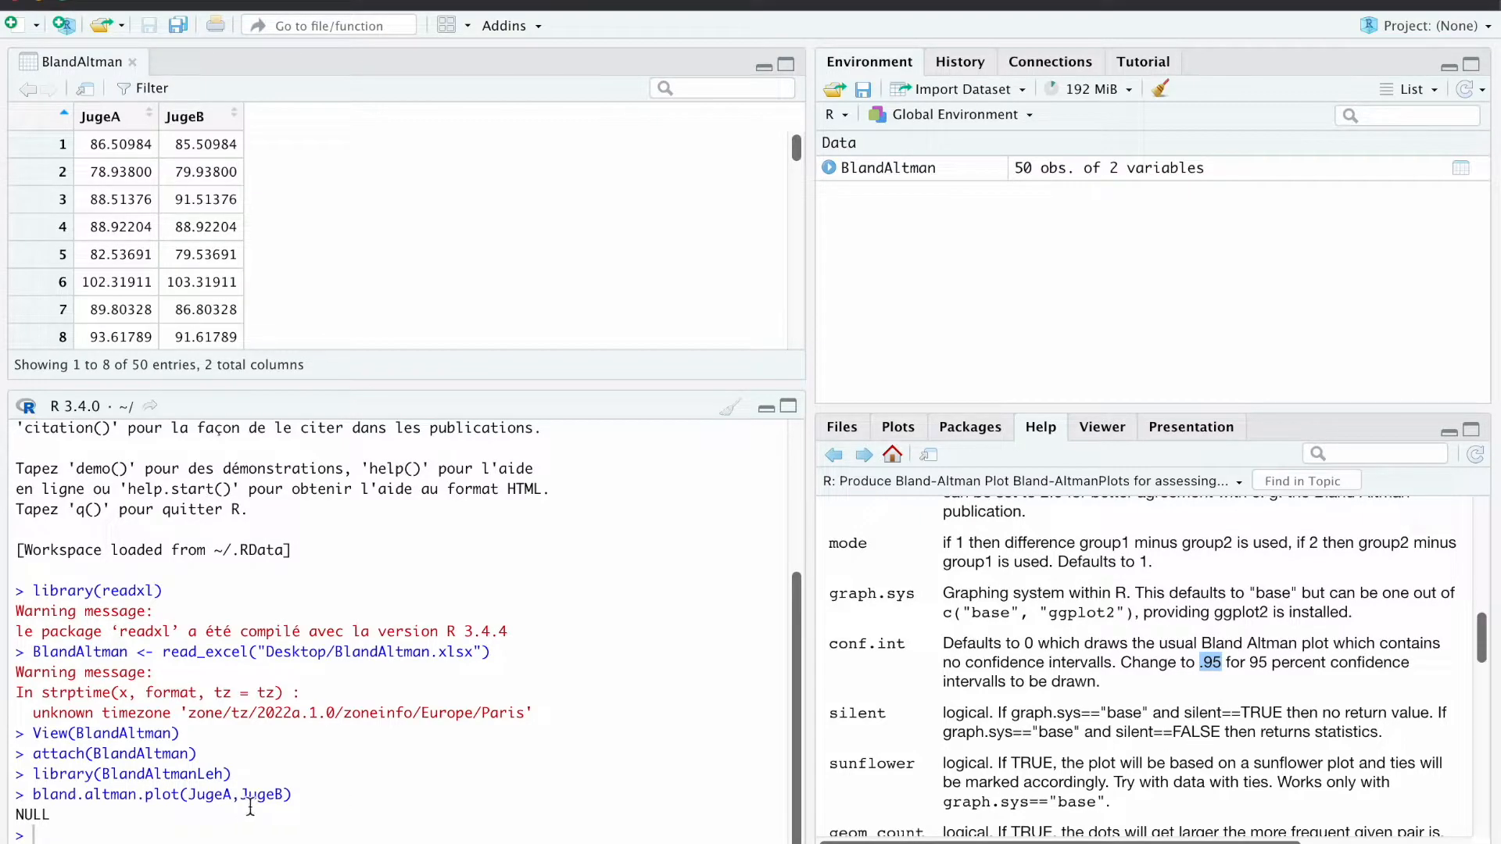
click(1003, 707)
Step: Examine the silent argument in the usage syntax and its description, highlighting the wording about returning statistics
scroll(1003, 708, up, 10)
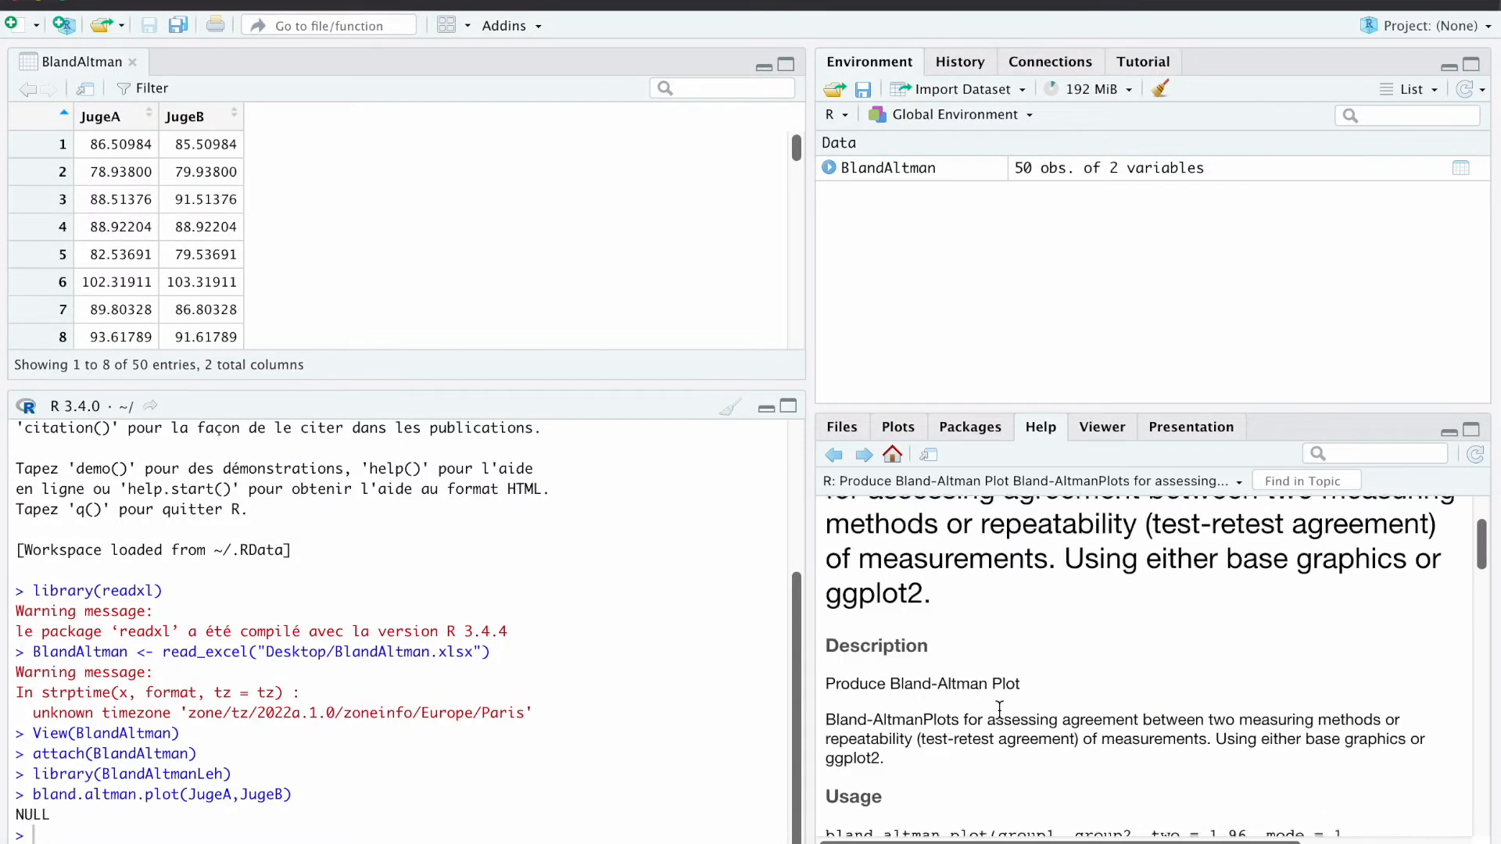
scroll(1000, 710, down, 3)
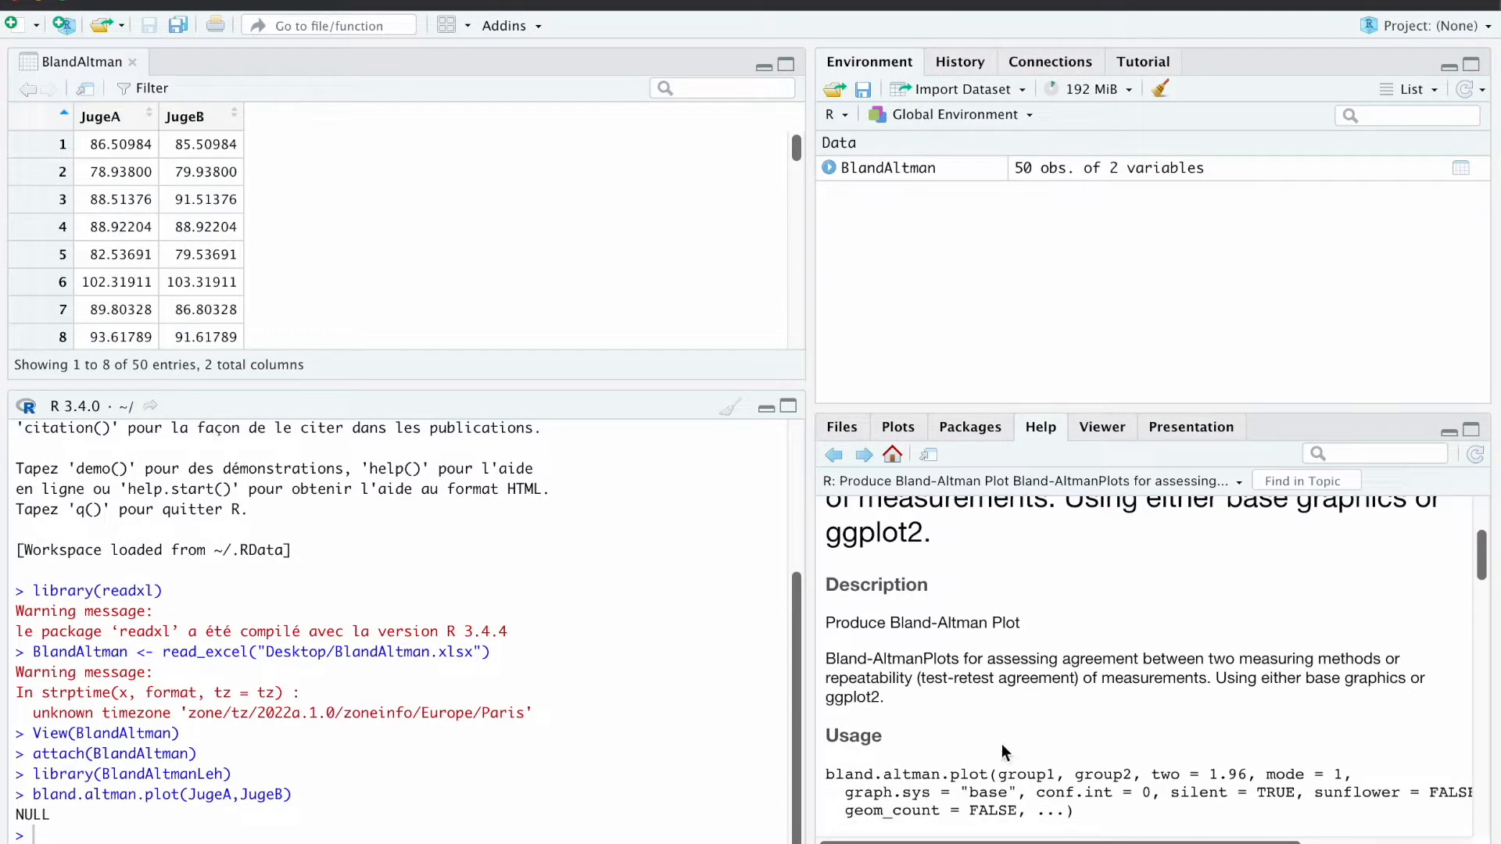
drag(1171, 778, 1277, 788)
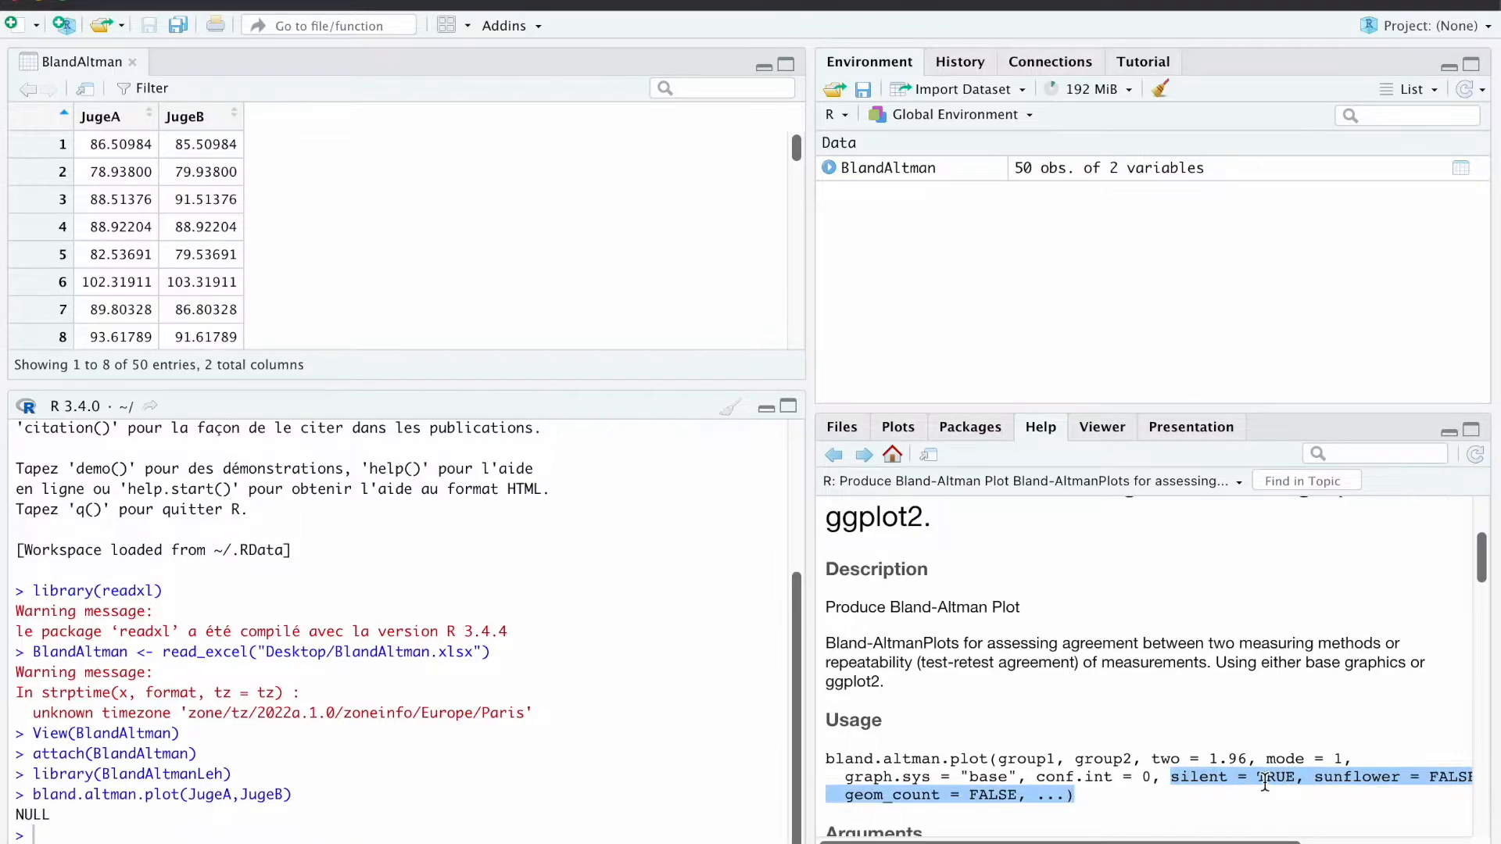
scroll(1266, 782, down, 15)
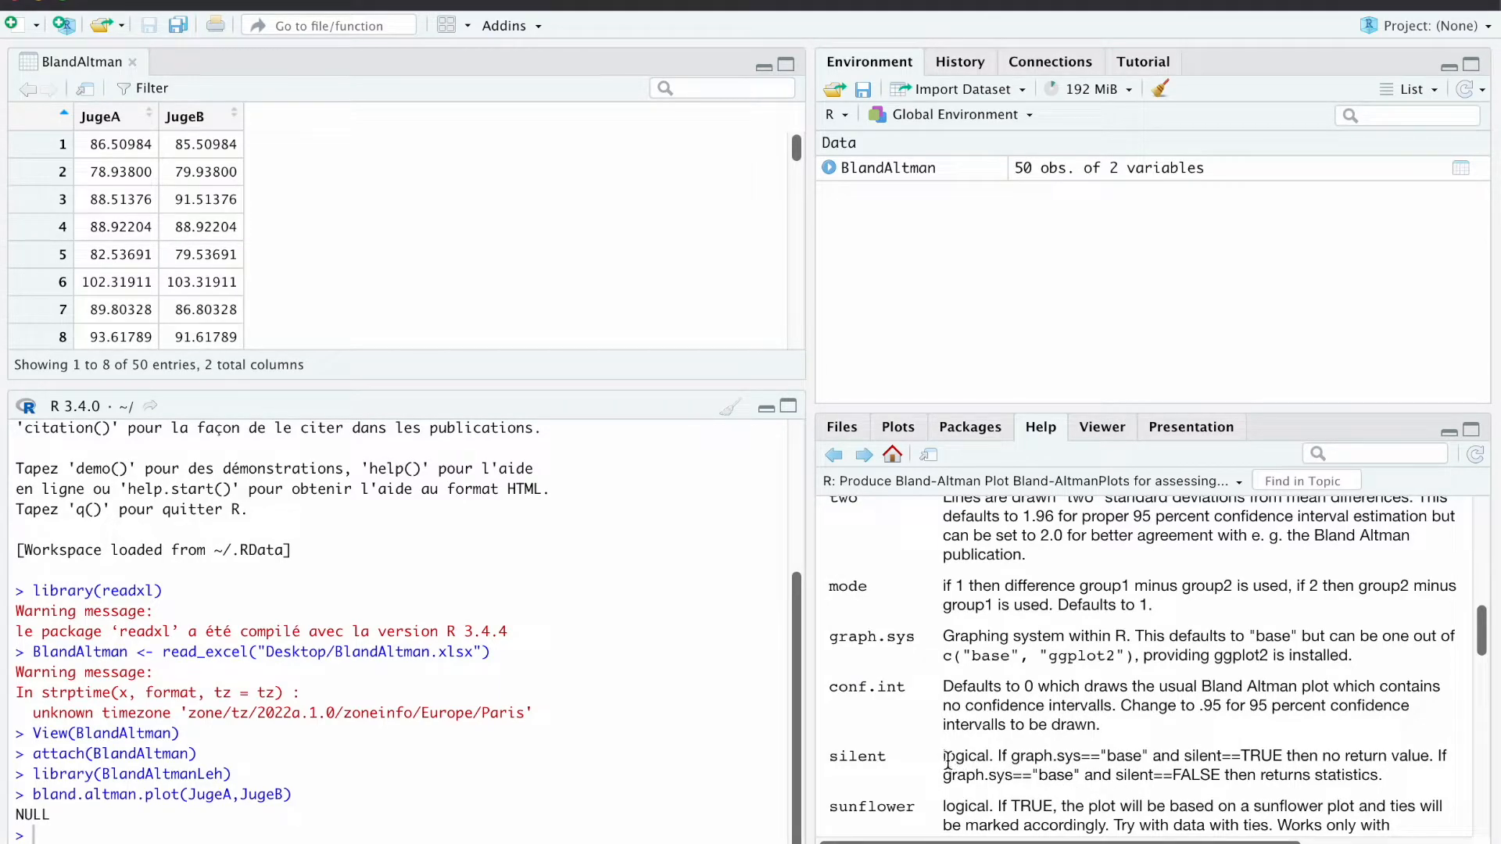
drag(1380, 776, 1225, 780)
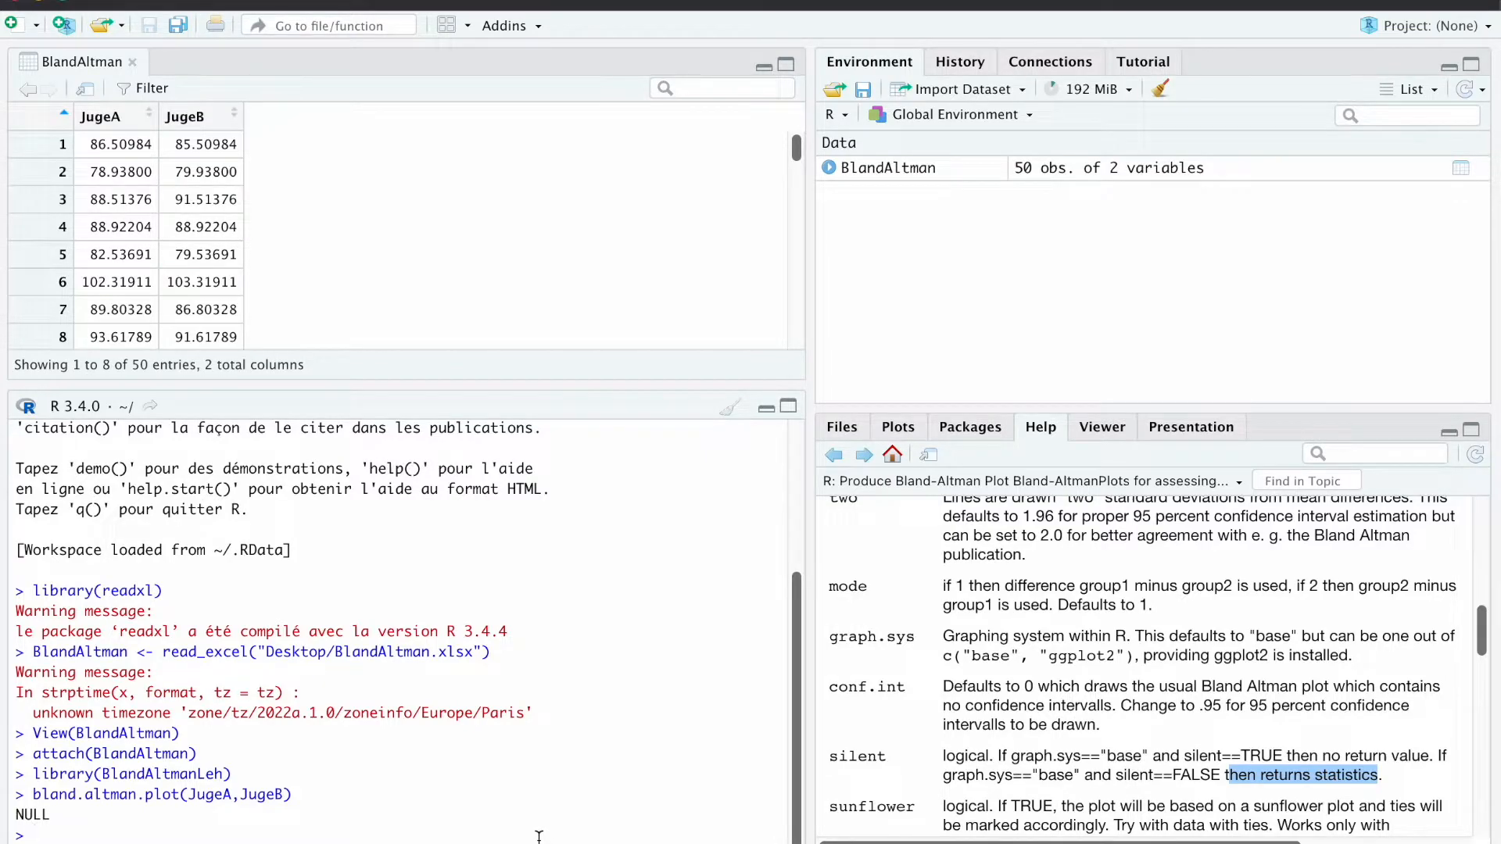
Step: Rerun the Bland-Altman plot with confidence intervals and returned statistics, using bland.altman.plot(JugeA,JugeB,conf.int = 0.95,silent=FALSE)
key(Up)
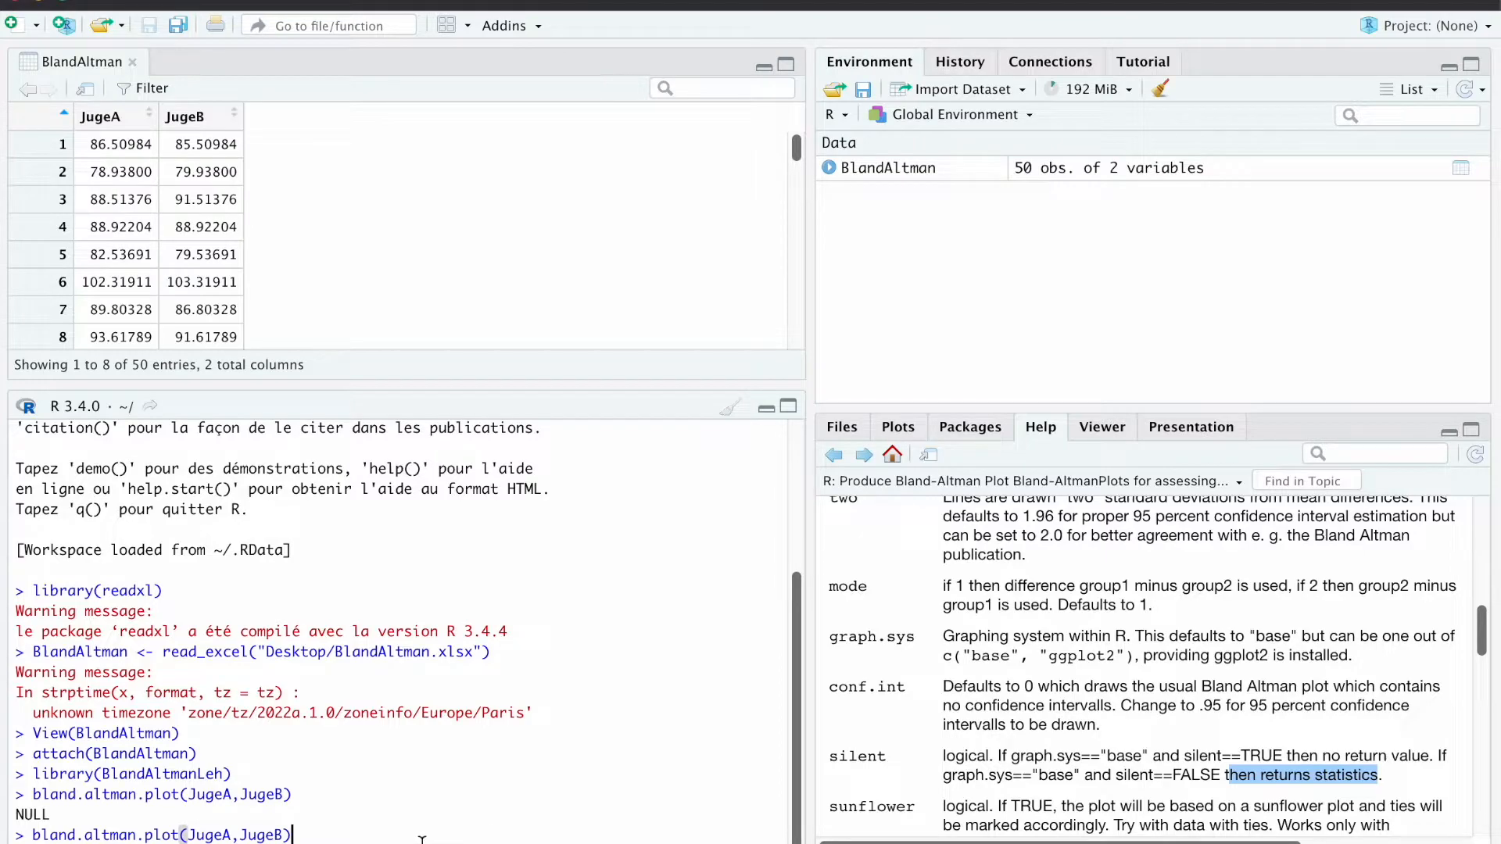
click(285, 835)
text(,)
scroll(1031, 691, up, 10)
scroll(1031, 691, up, 2)
scroll(1024, 704, down, 4)
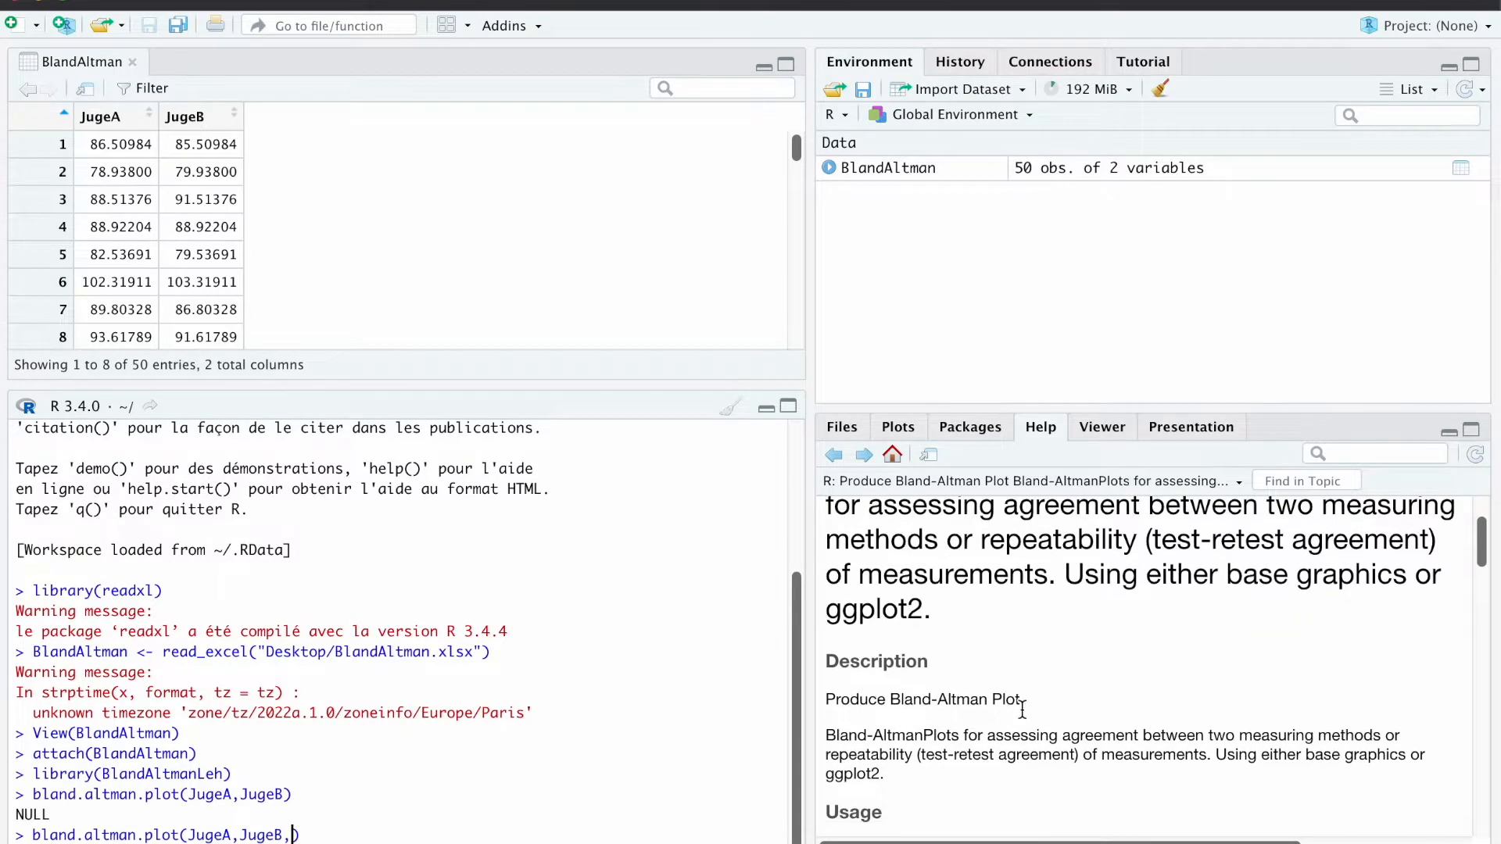
scroll(1022, 711, down, 1)
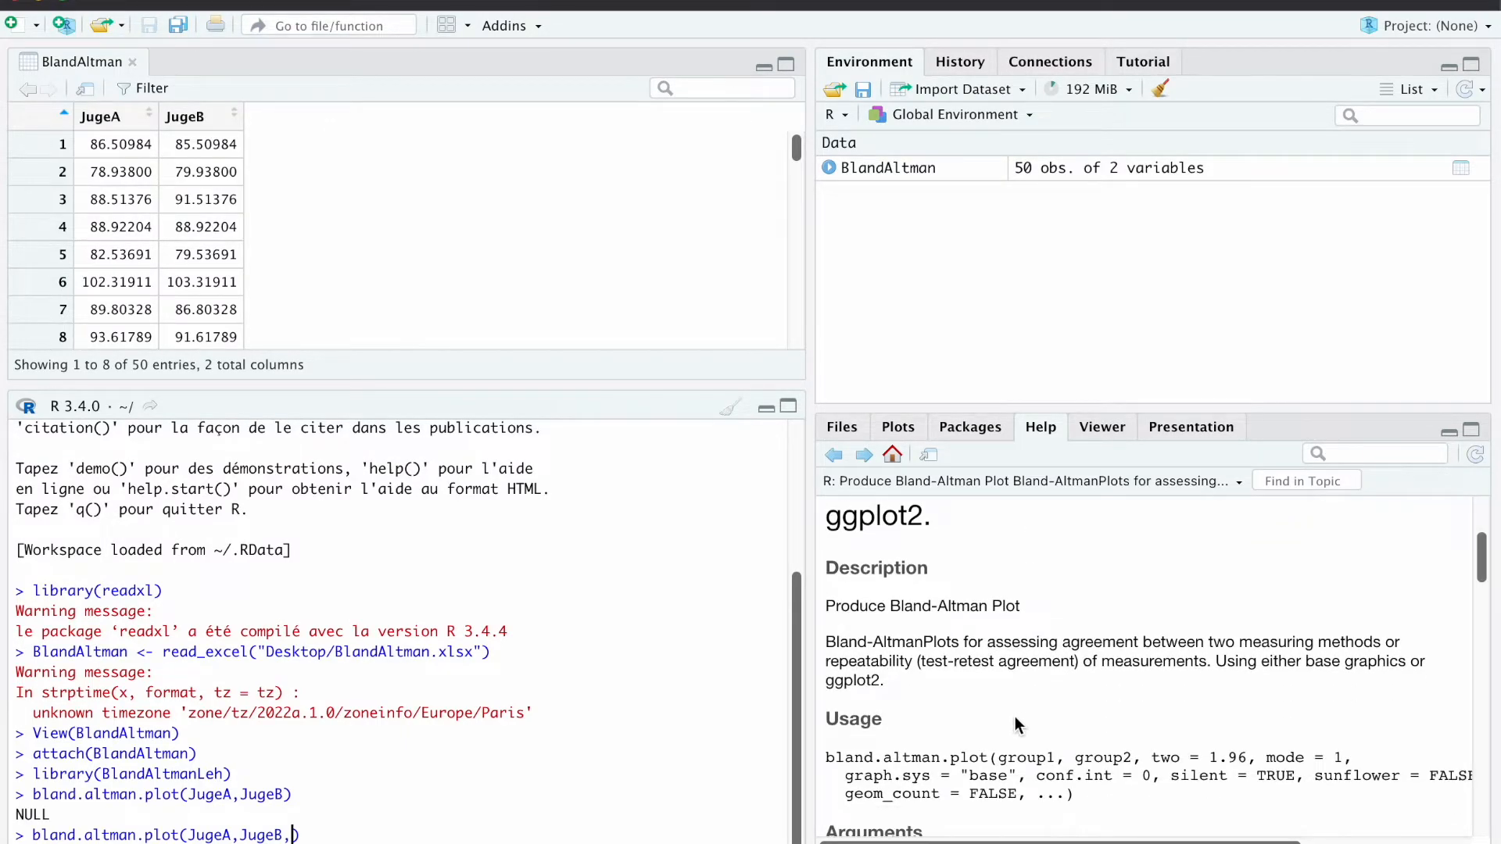
text(conf.int)
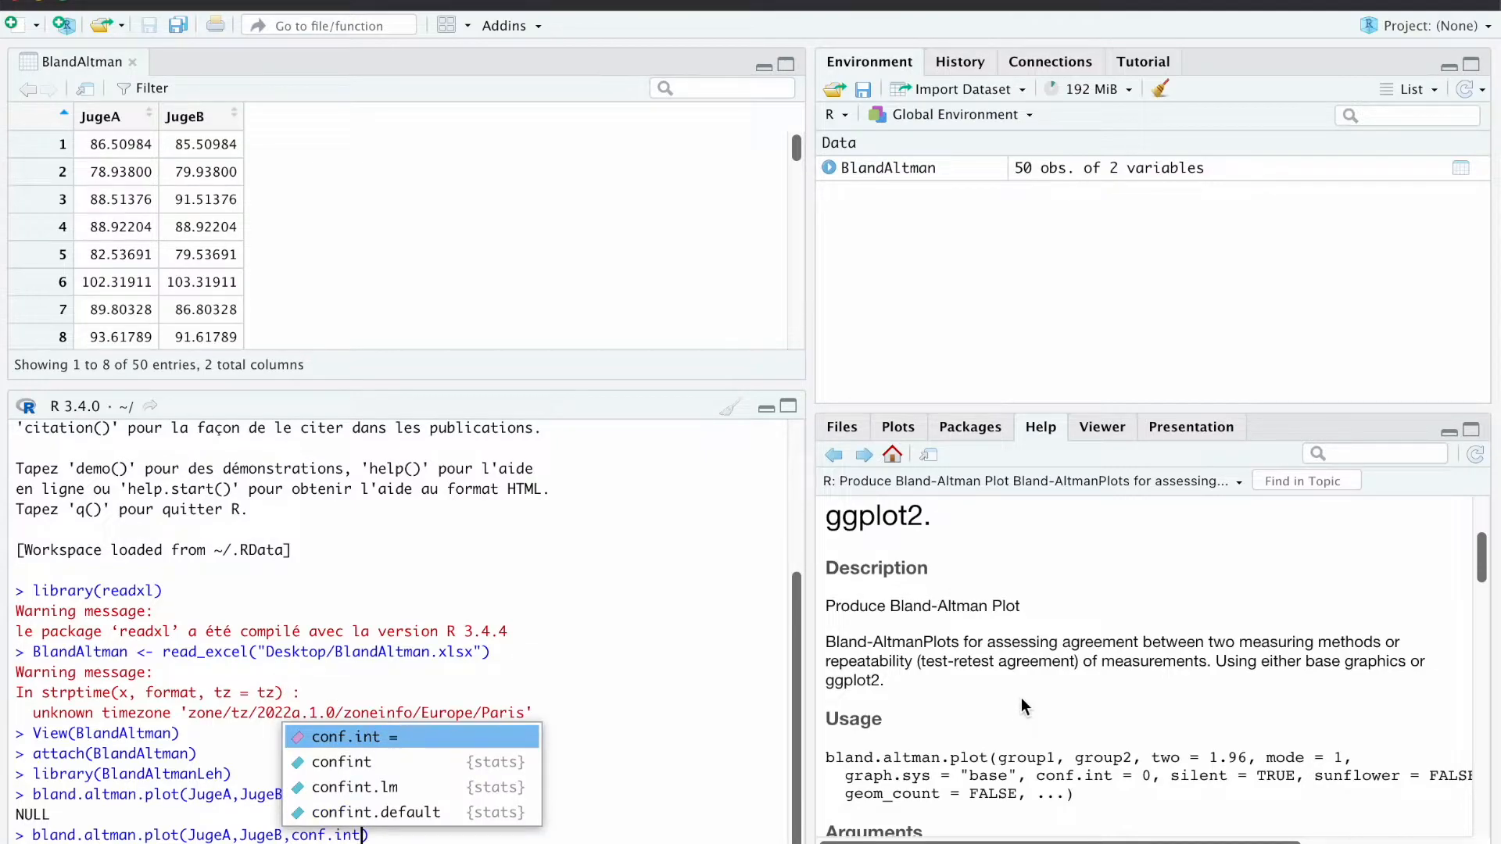
click(507, 738)
text(0.9)
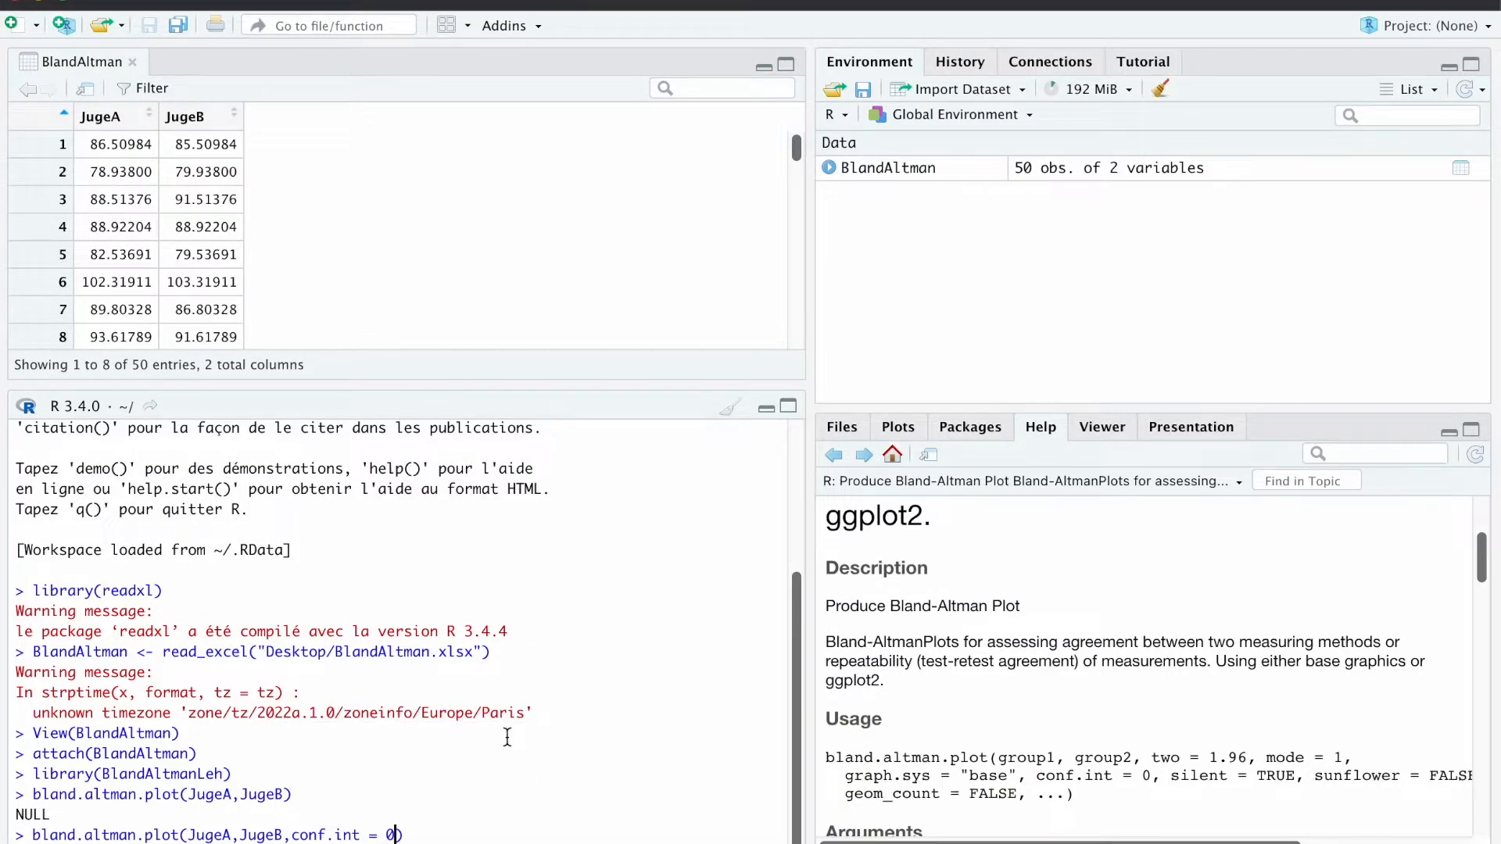
text(5,silent=)
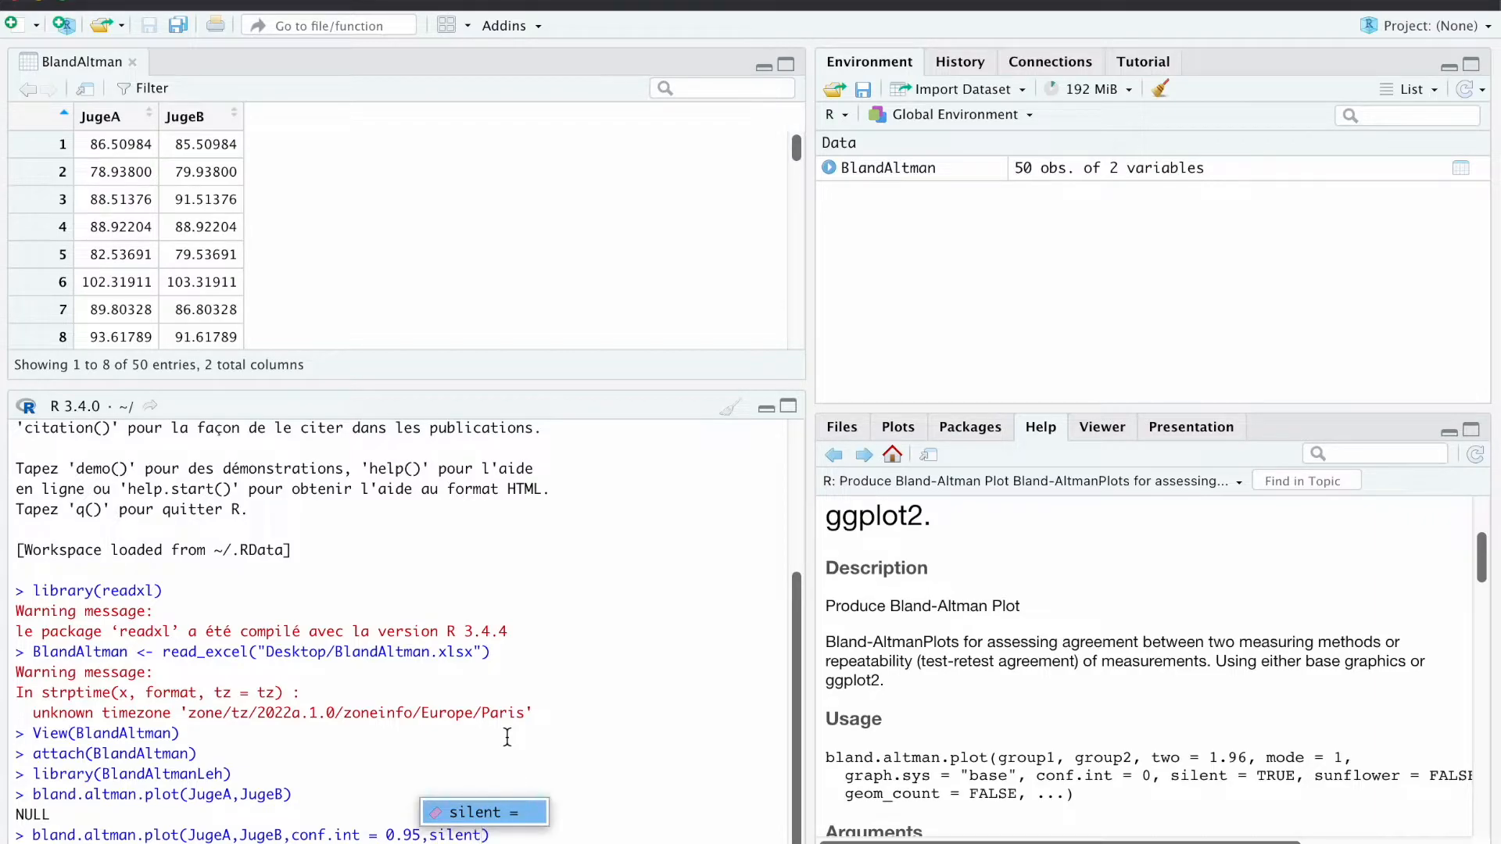
text(FALSE)
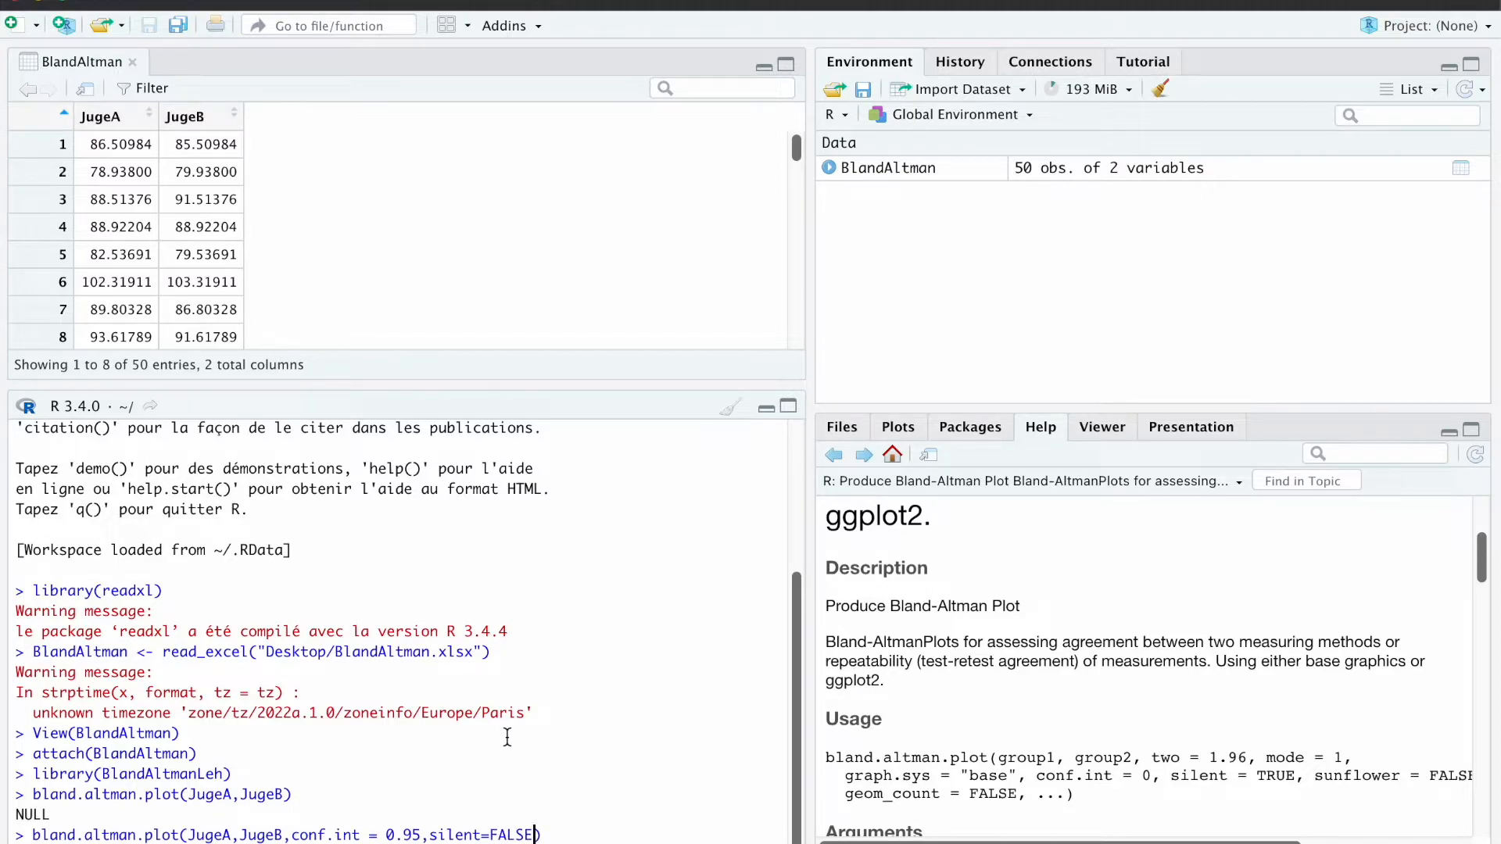
key(Return)
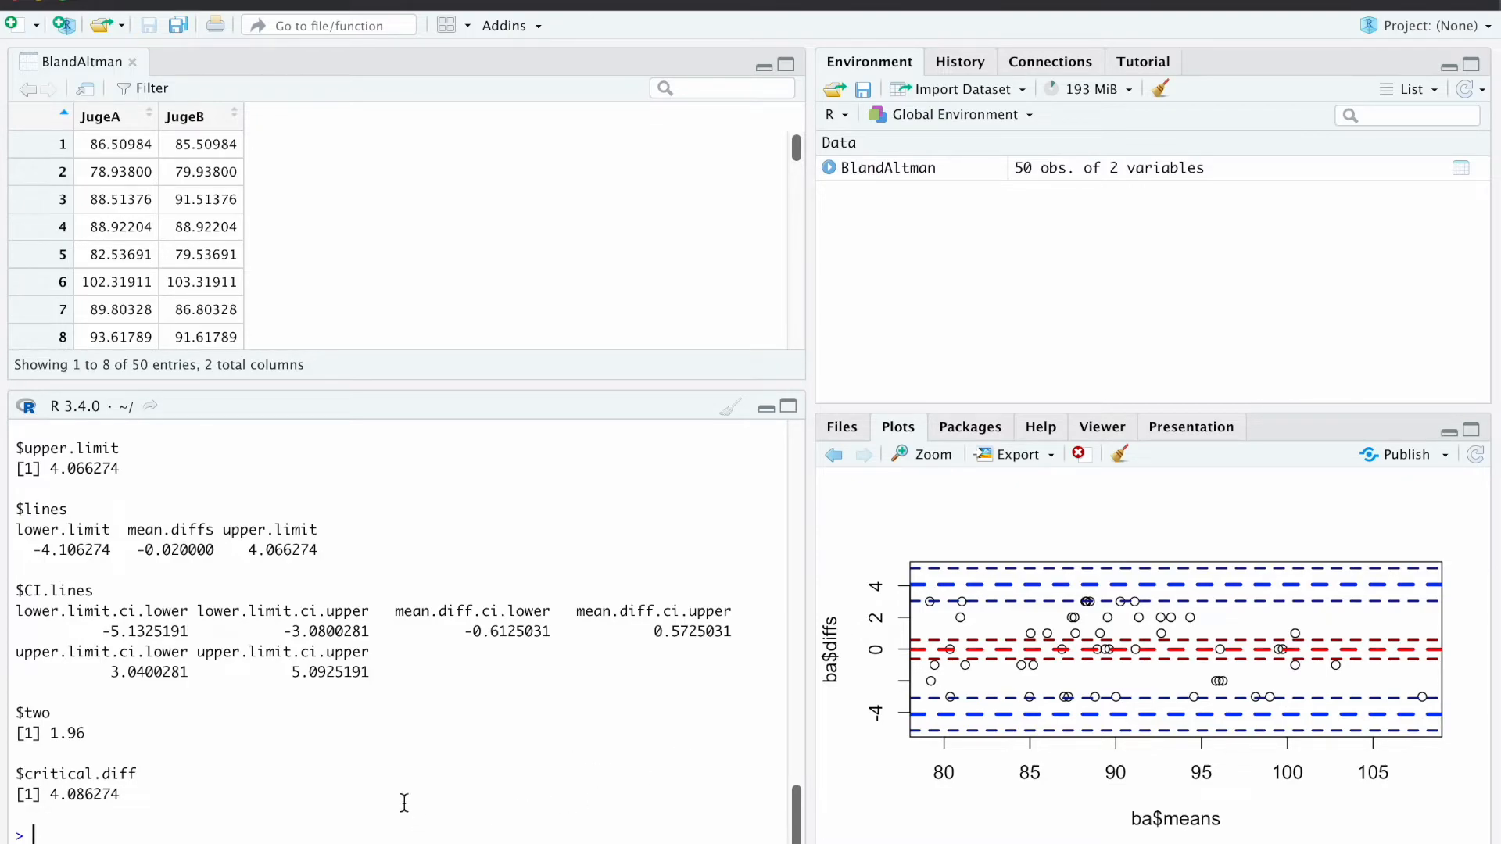
Step: Review the statistics returned in the console, from the means and differences through the limits of agreement and their confidence interval lines
scroll(308, 713, up, 5)
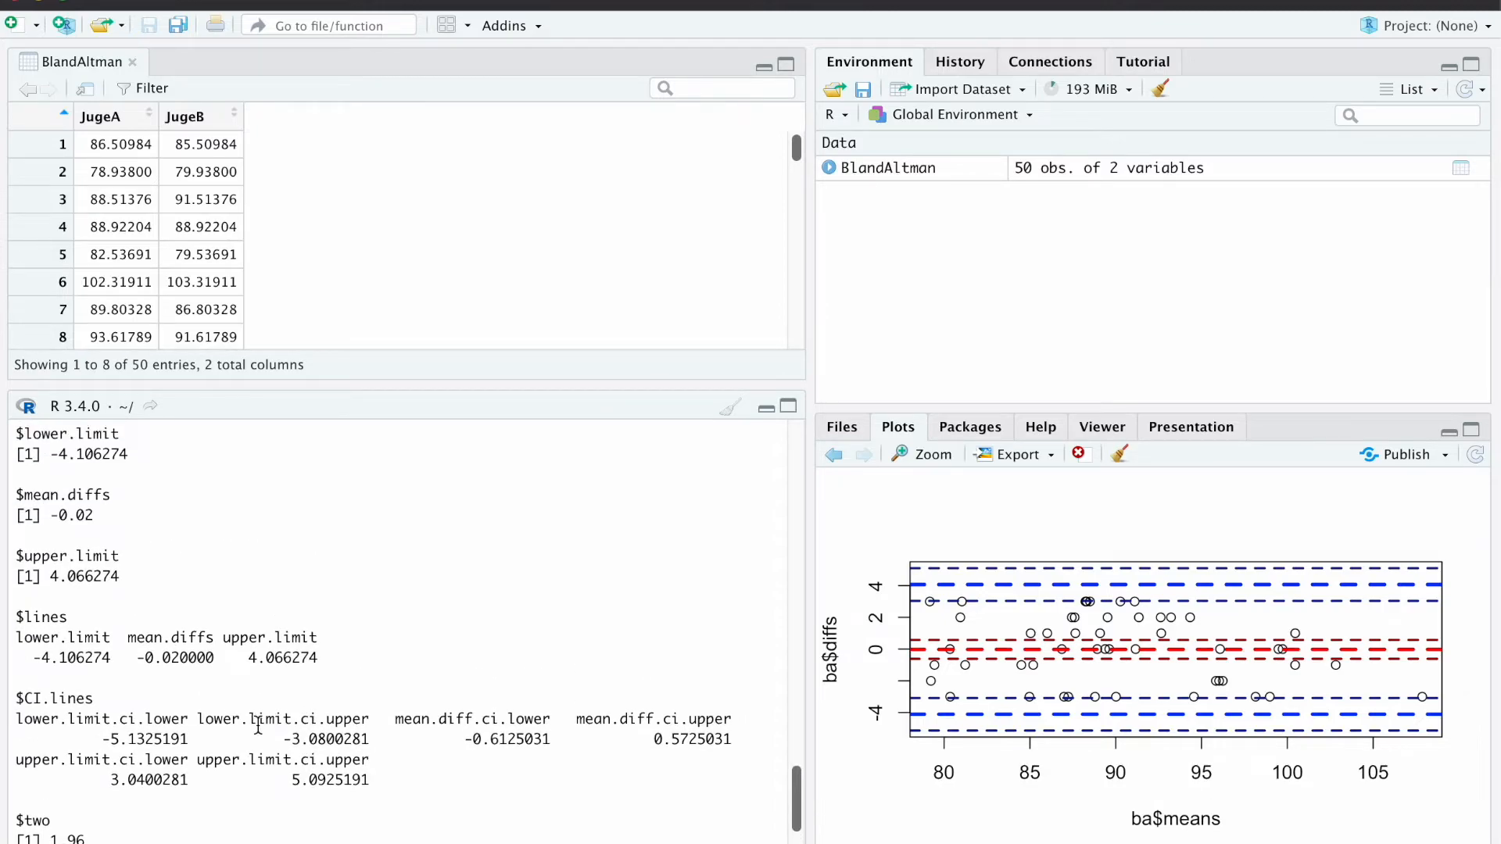
scroll(258, 727, up, 12)
scroll(207, 726, up, 20)
scroll(182, 659, up, 2)
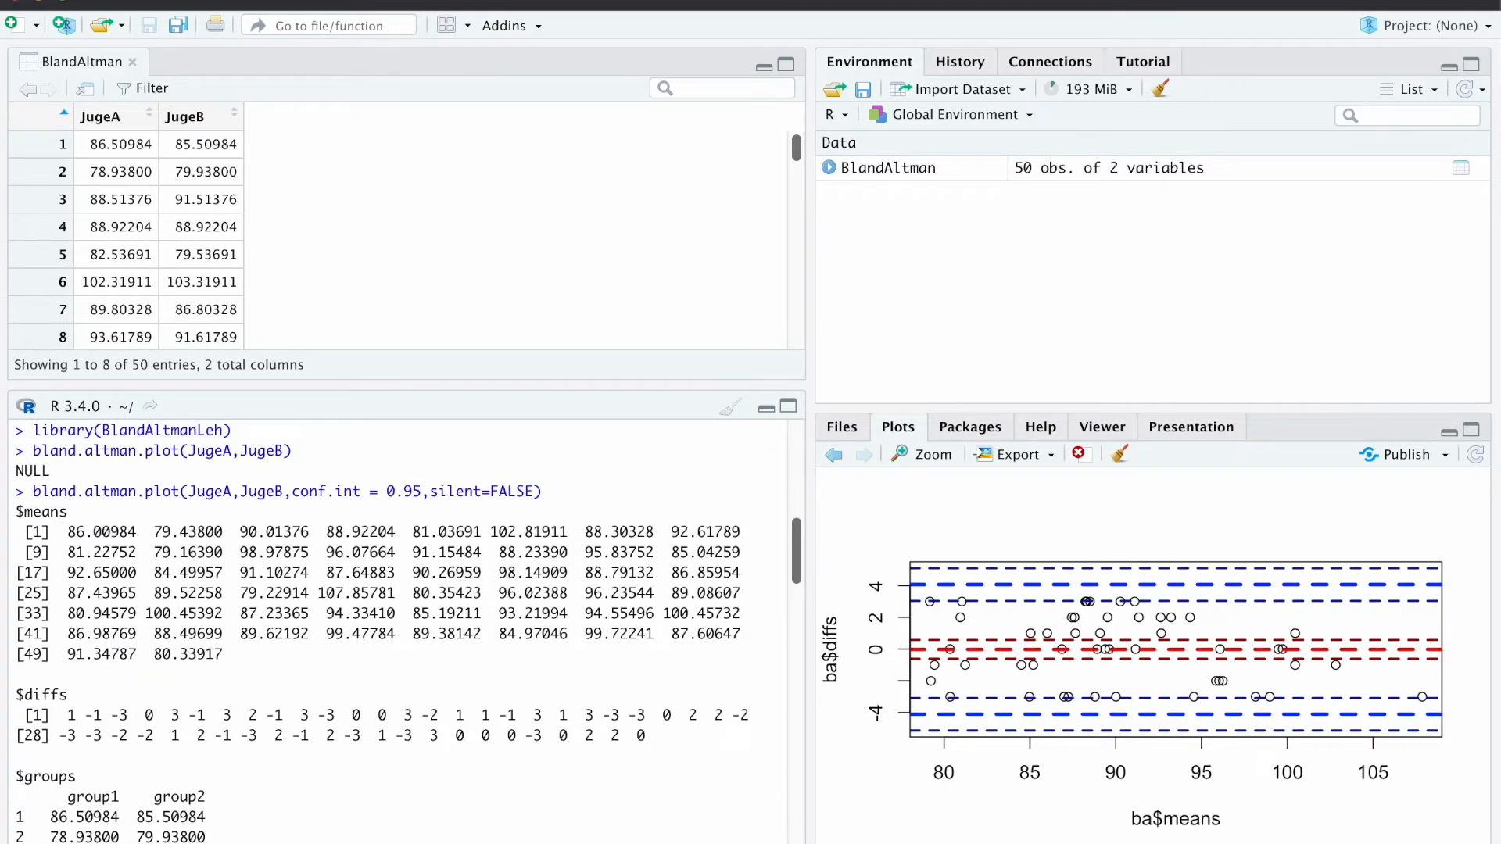
scroll(110, 674, down, 1)
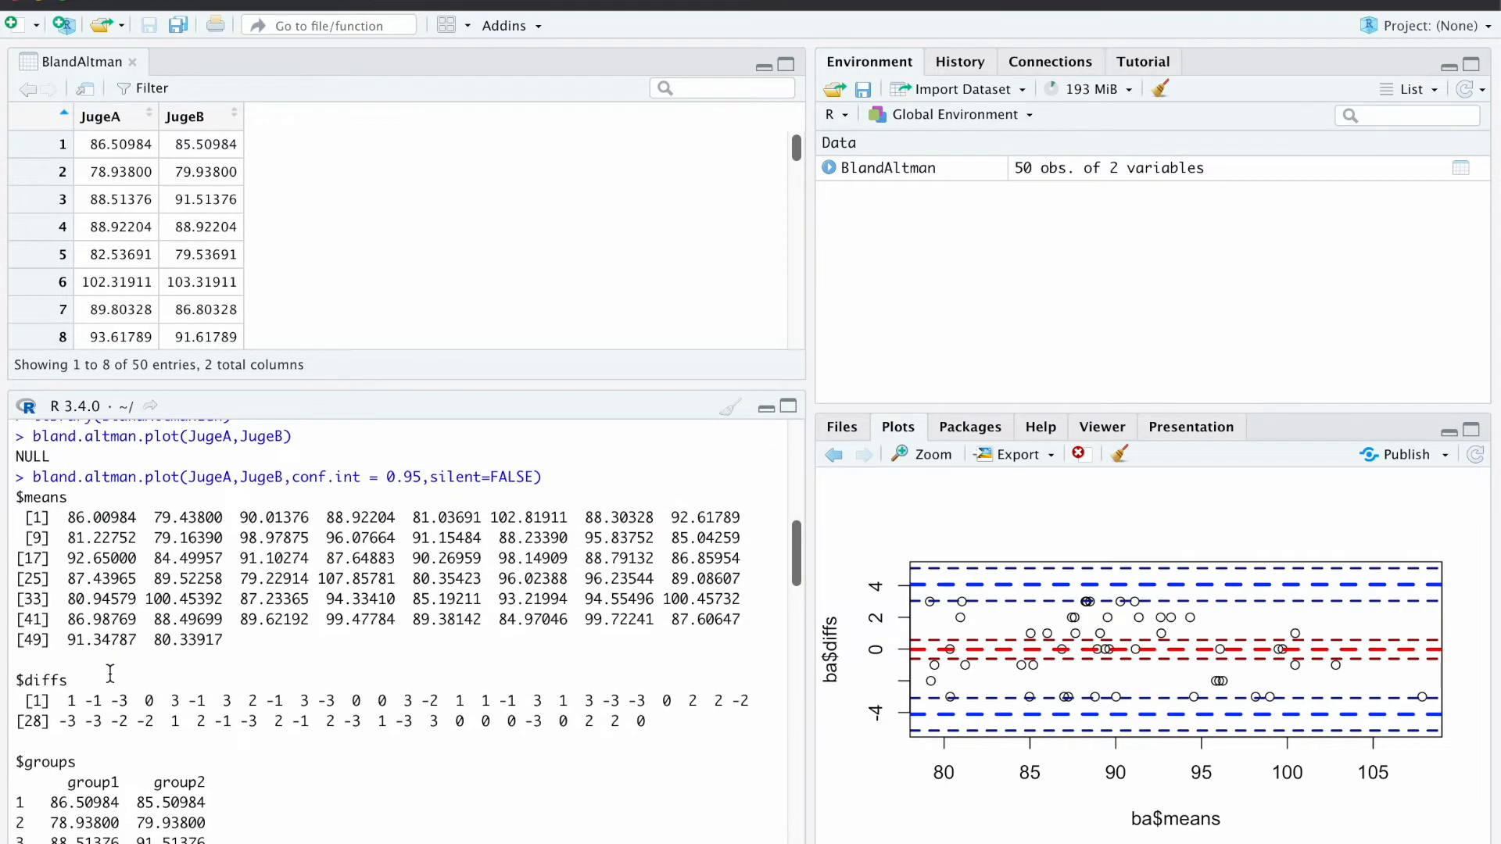
scroll(111, 674, down, 4)
scroll(63, 714, down, 20)
scroll(84, 680, down, 9)
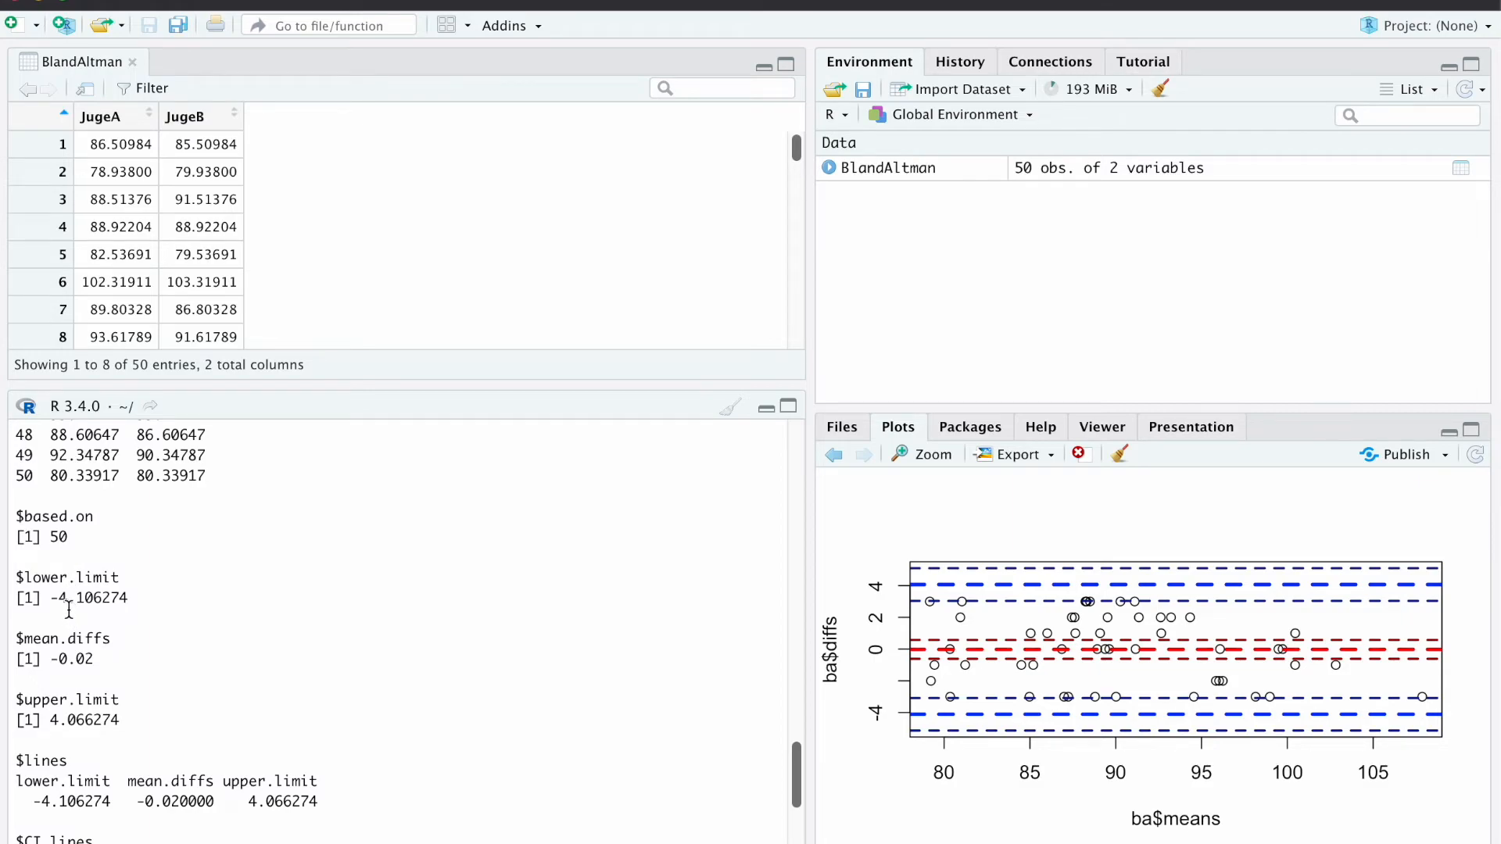
scroll(82, 709, down, 1)
scroll(82, 709, down, 3)
scroll(120, 669, down, 2)
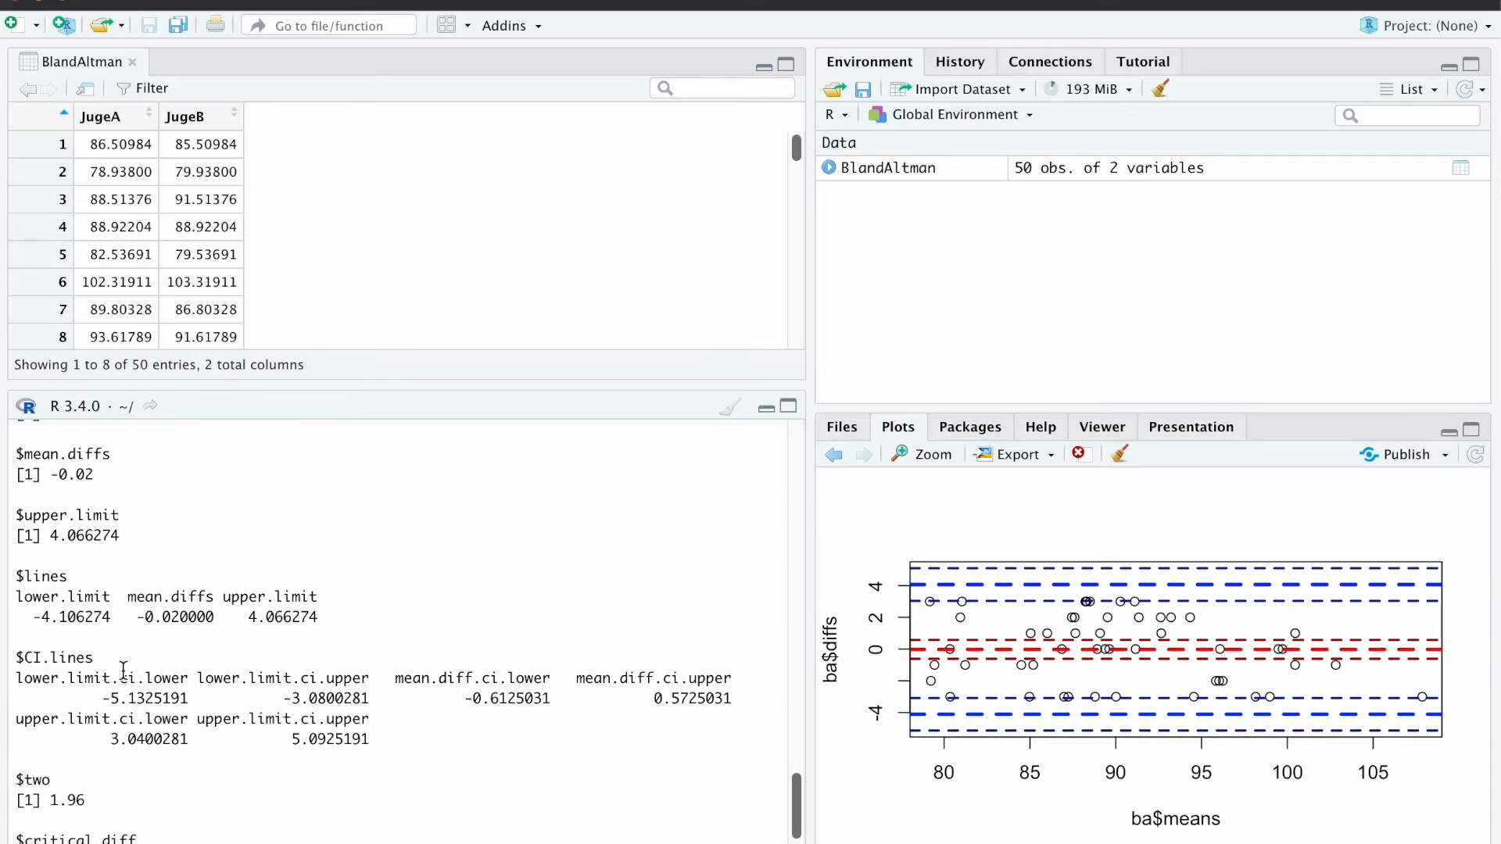
scroll(117, 679, down, 1)
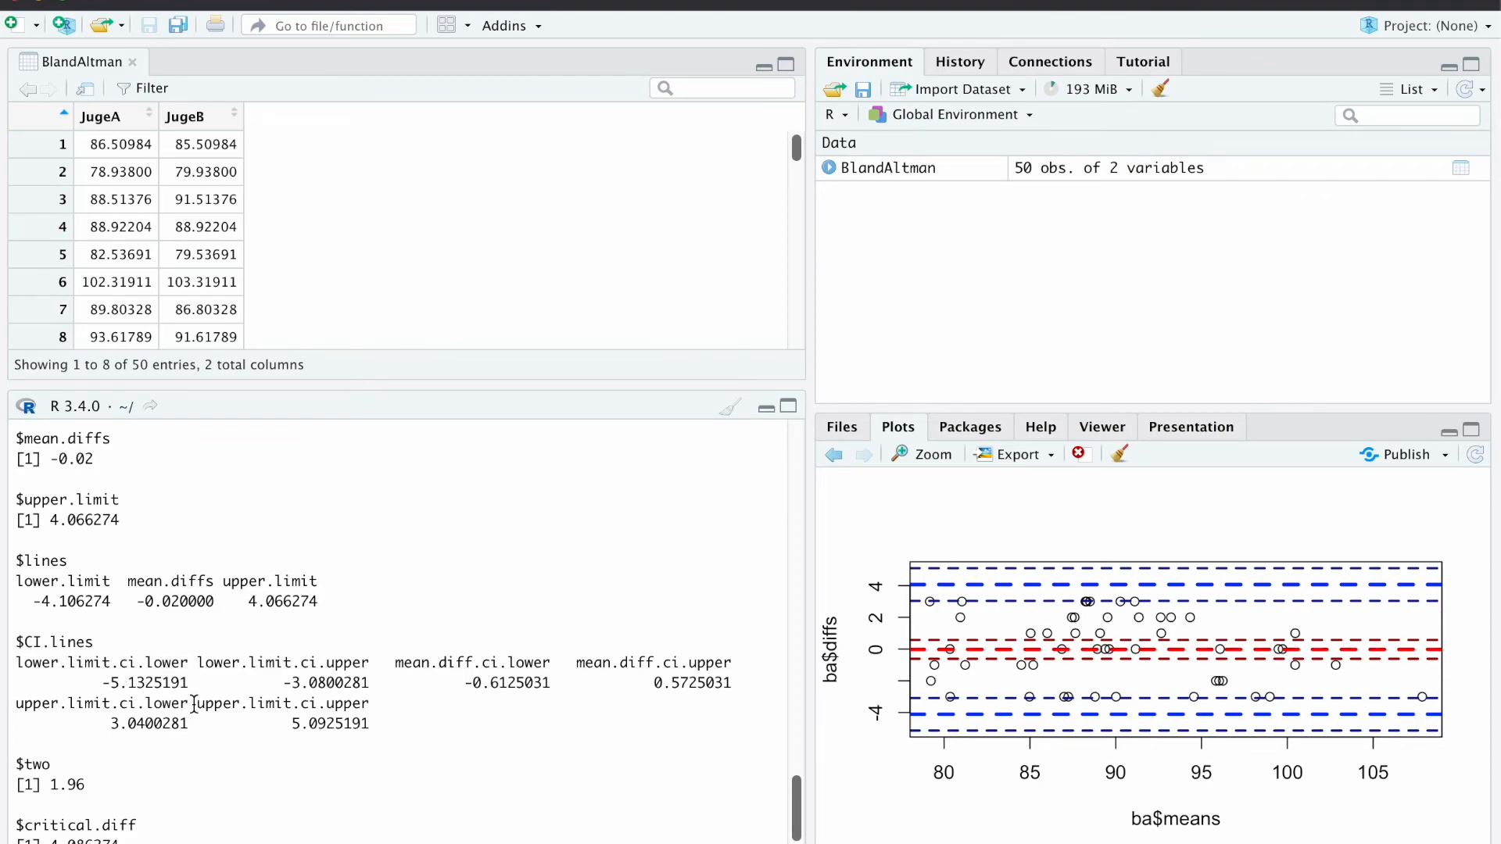
scroll(193, 703, down, 2)
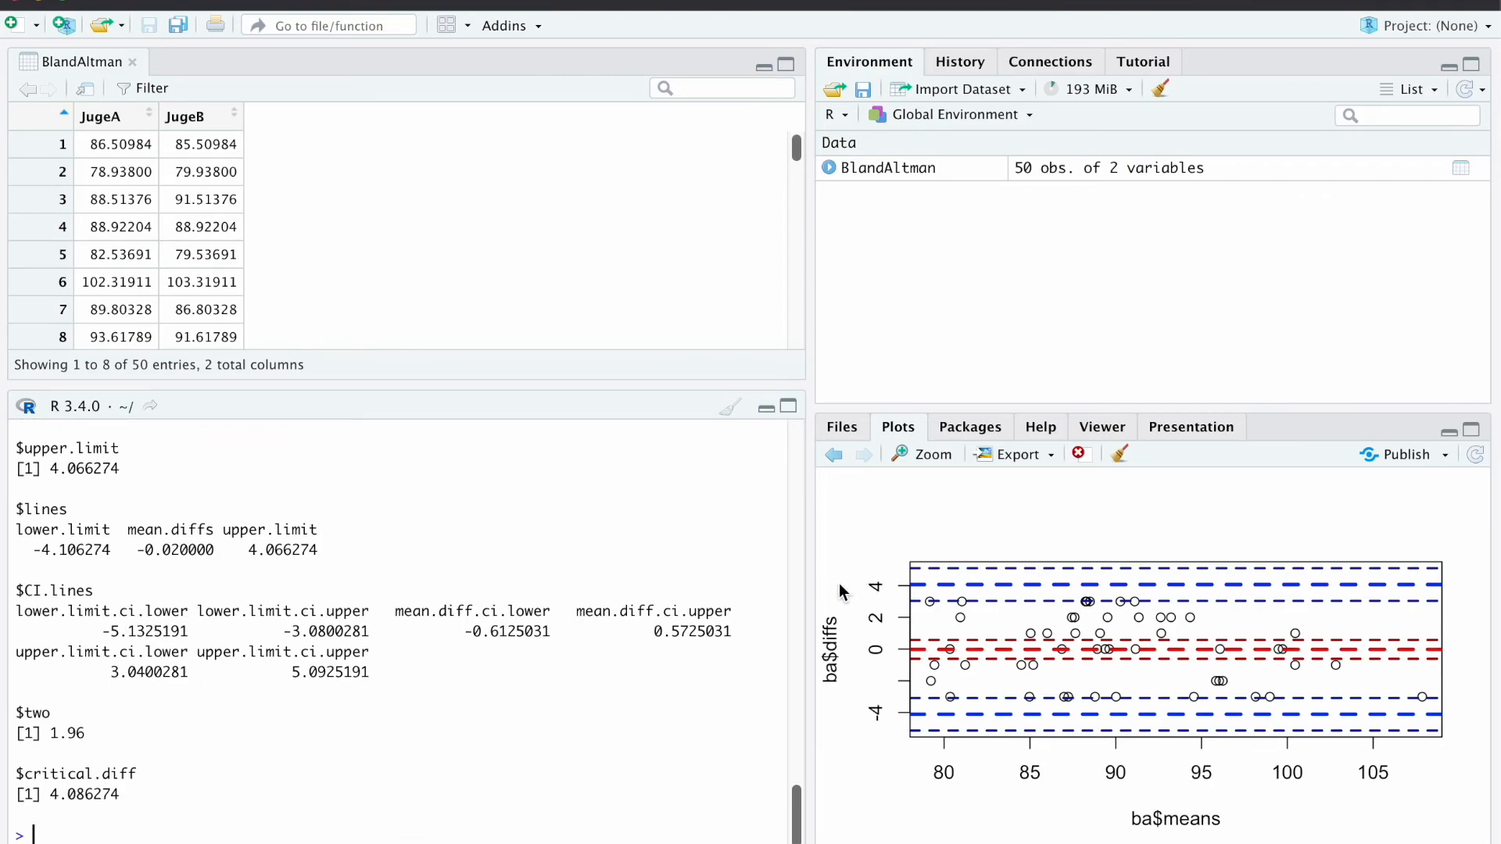